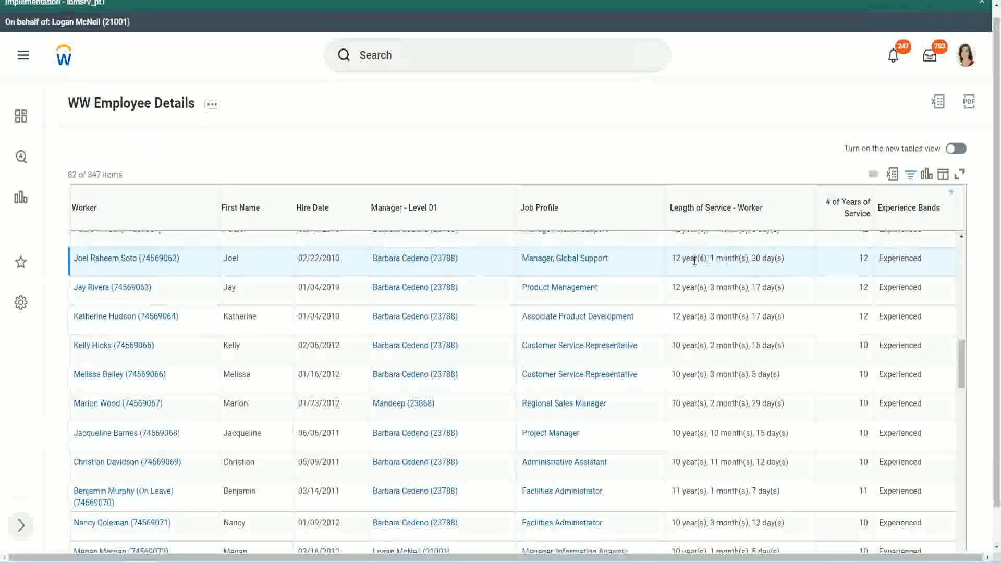
- Compare Length of Service with # of Years of Service for the Manager, Global Support worker hired 02/22/2010
left_click_drag(672, 260, 676, 261)
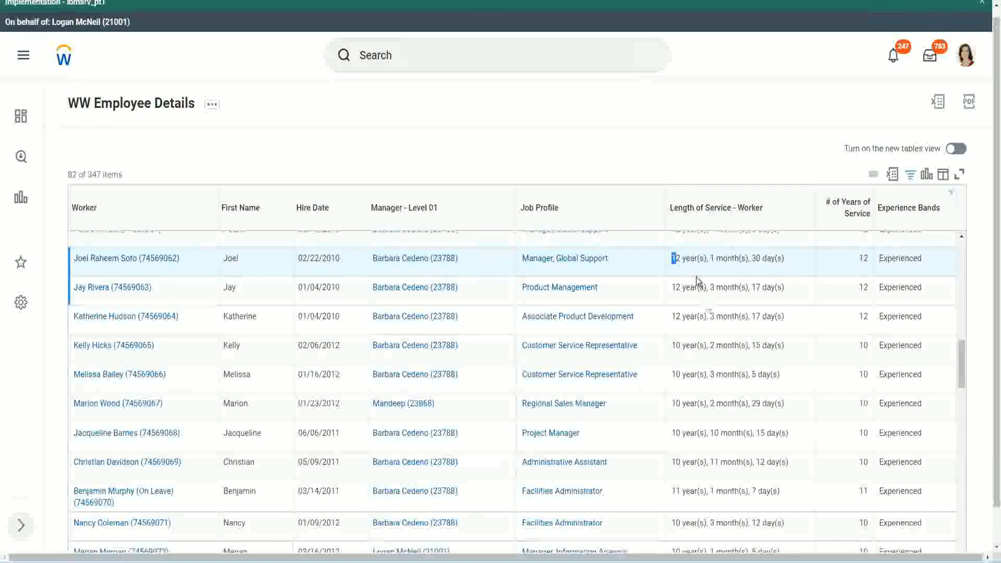
left_click(706, 258)
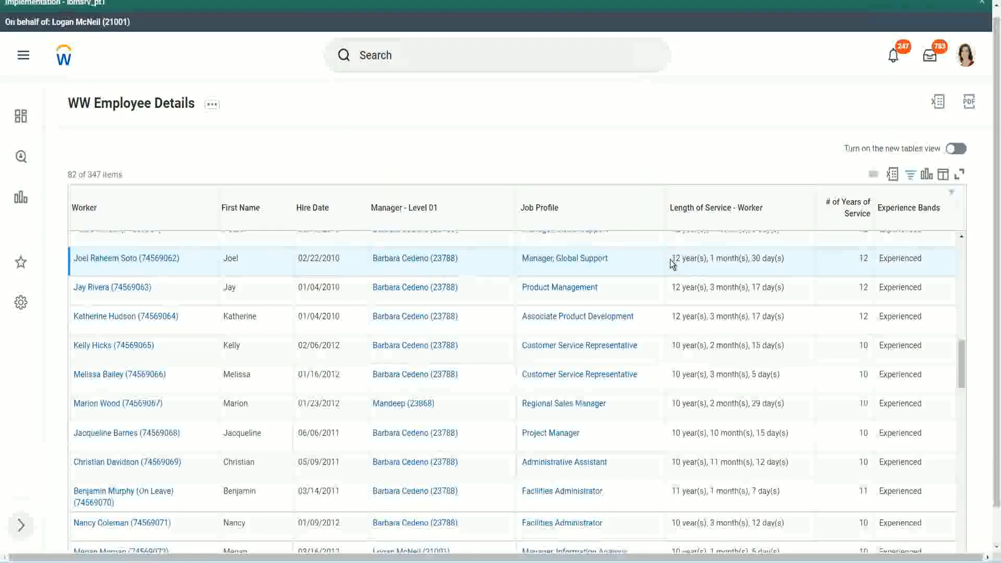
left_click_drag(670, 259, 766, 259)
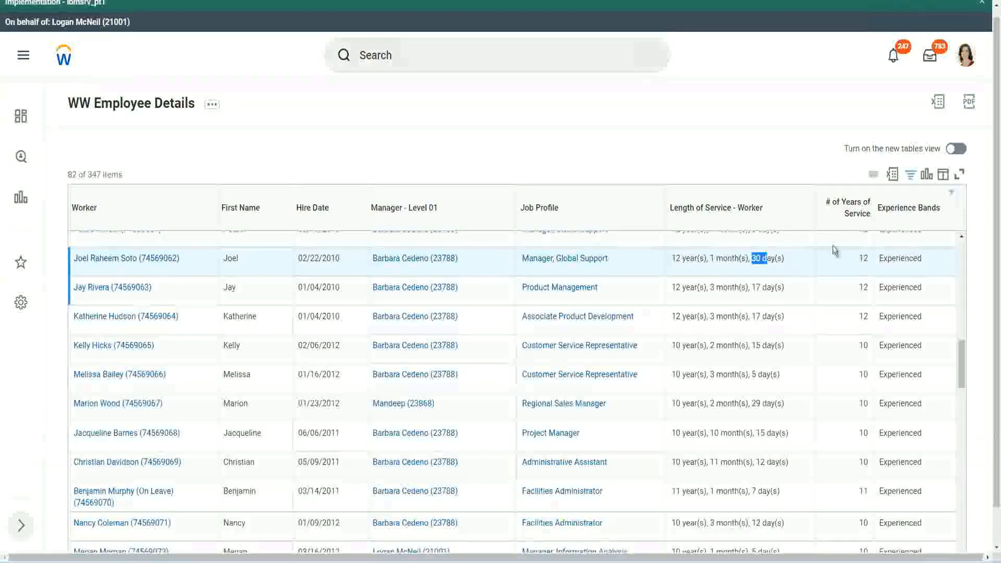
left_click(840, 274)
double_click(841, 274)
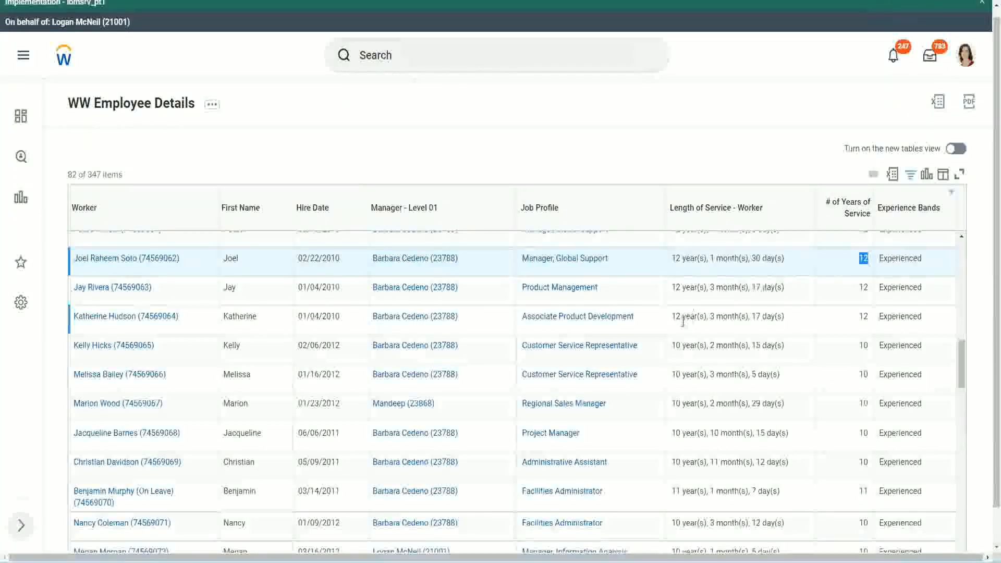
- Examine the years, months and days of service against # of Years of Service for the Administrative Assistant hired 05/09/2011
left_click(686, 462)
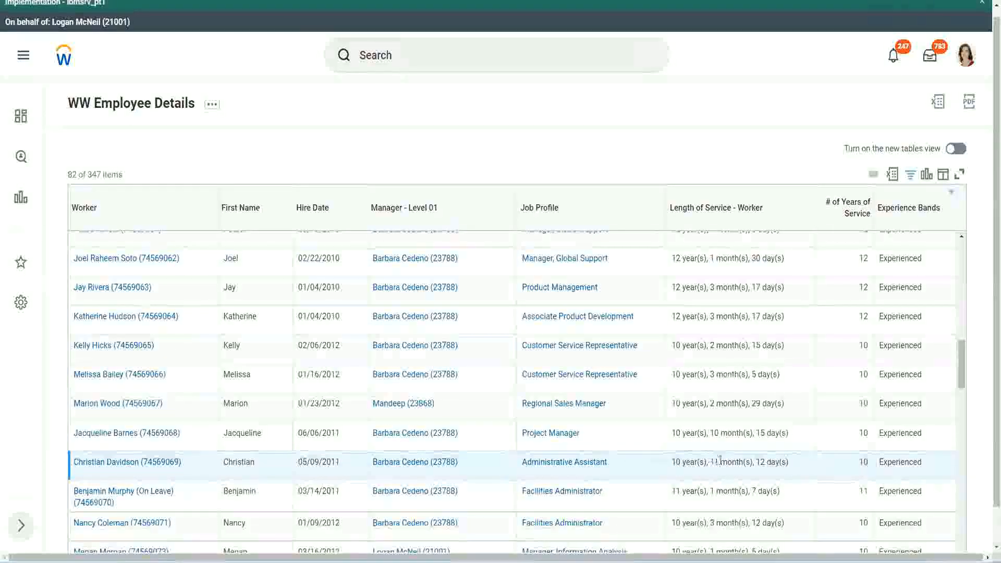
left_click_drag(711, 461, 765, 461)
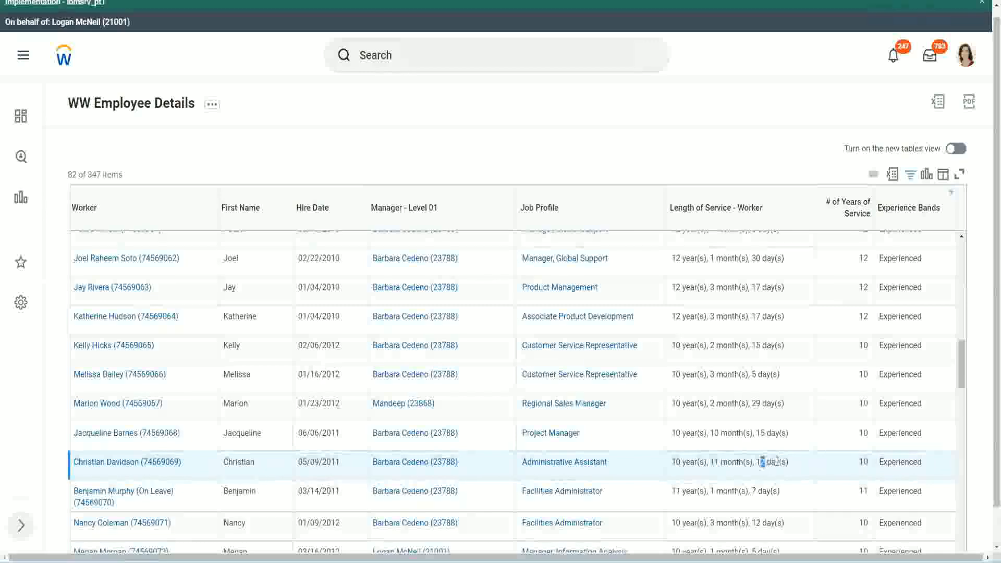
left_click(777, 462)
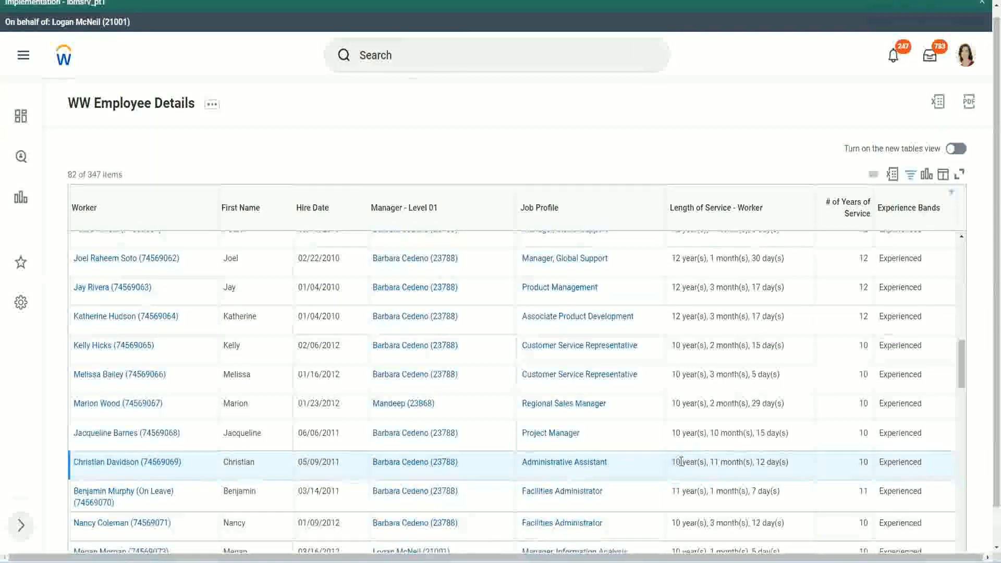
double_click(864, 462)
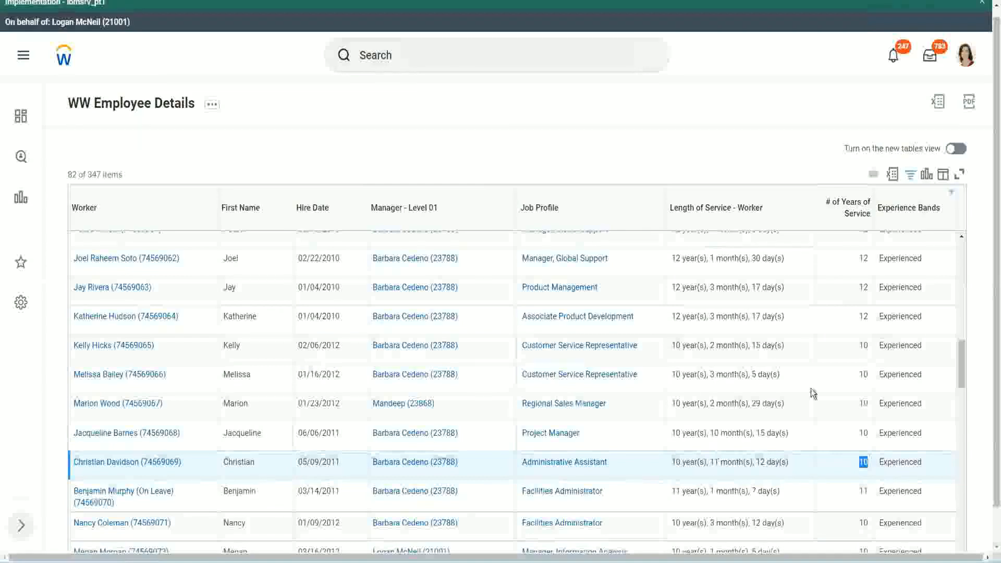
left_click(863, 330)
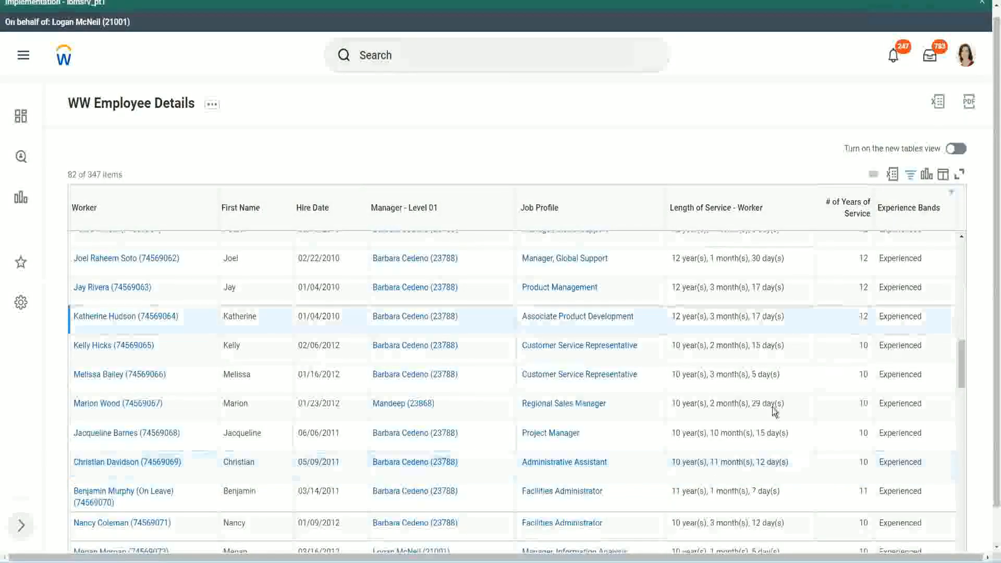
double_click(684, 459)
left_click(756, 458)
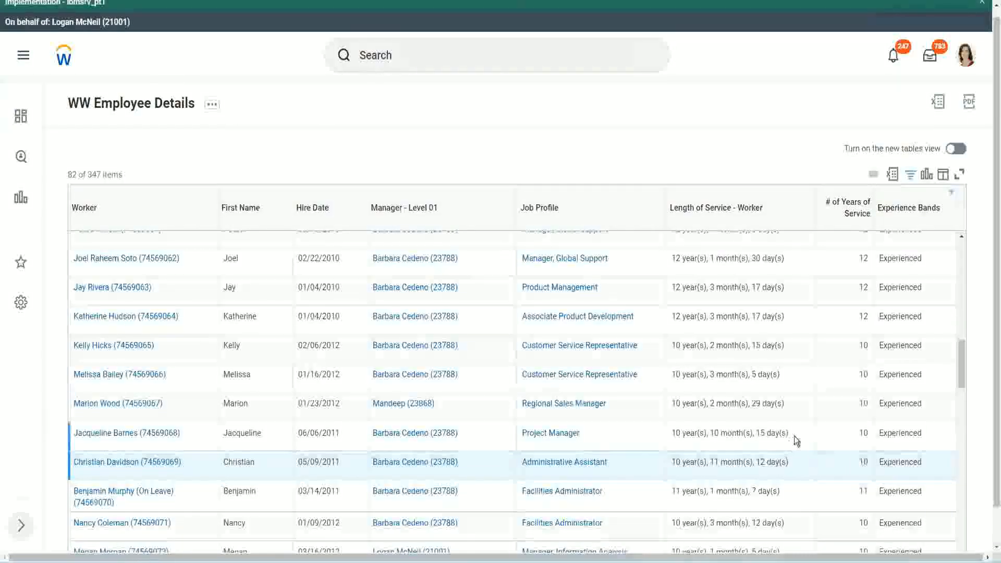
- Compare how years of service are derived for the Global Support manager, the Administrative Assistant and the Project Manager hired 06/06/2011
double_click(863, 258)
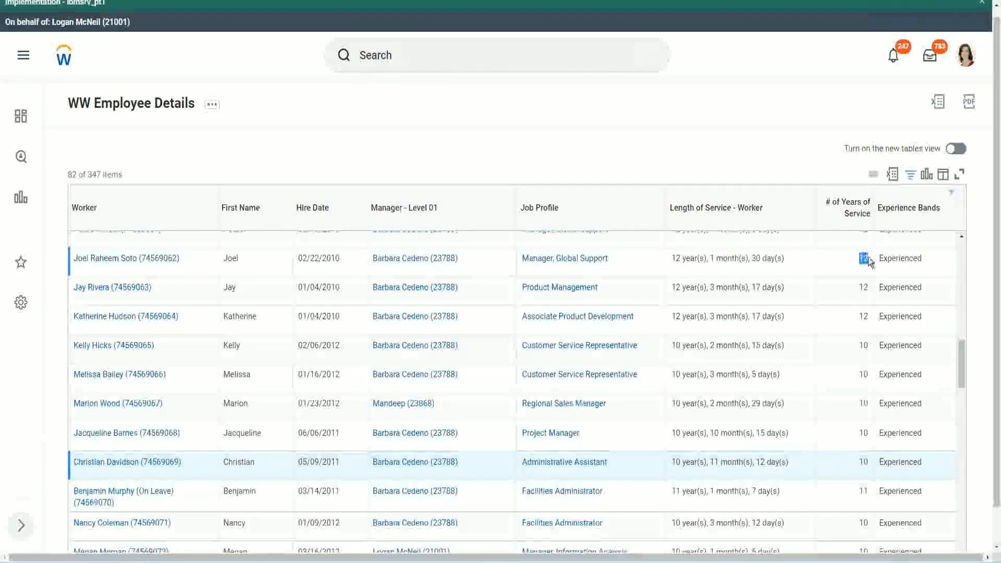
left_click_drag(672, 259, 797, 257)
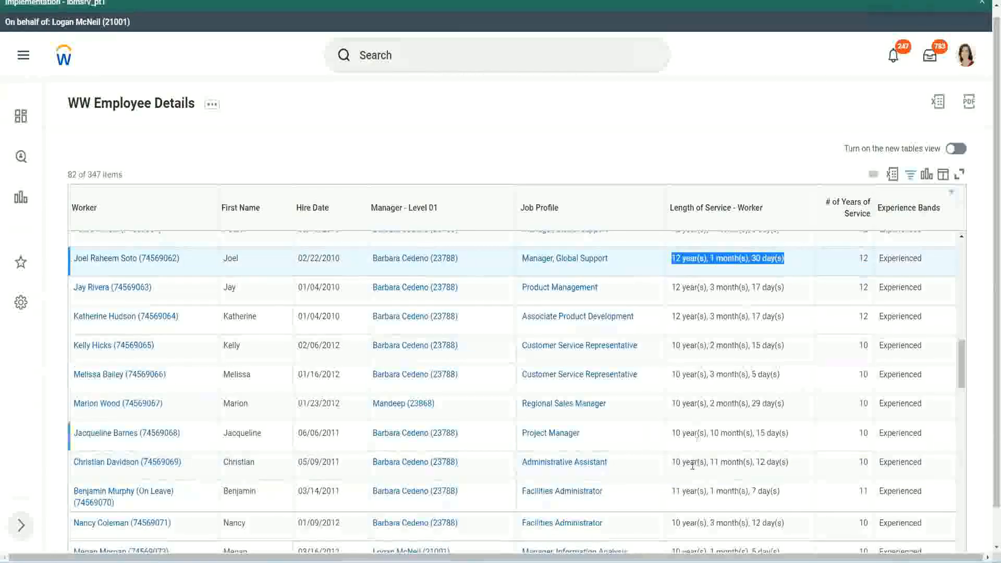
left_click(777, 460)
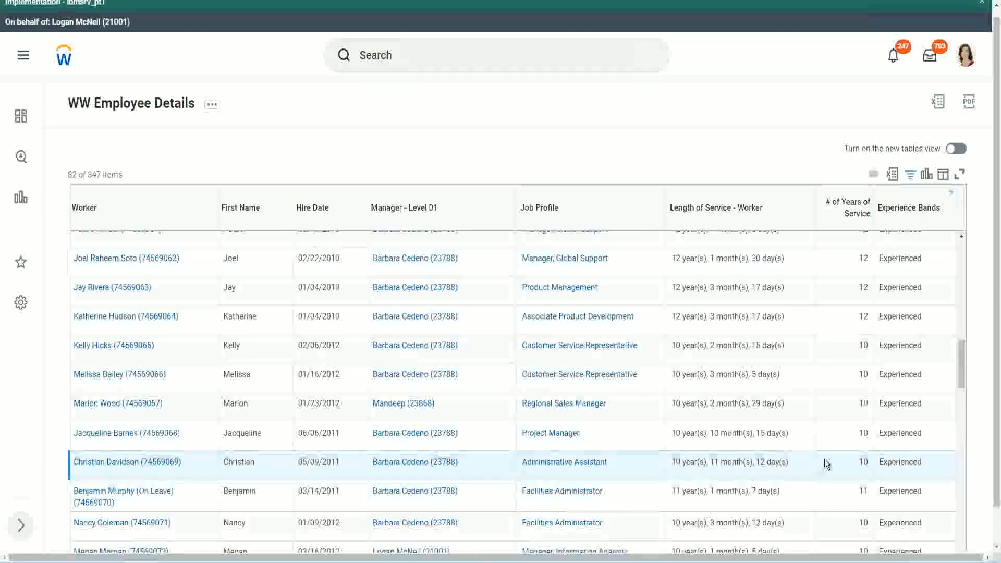
double_click(861, 461)
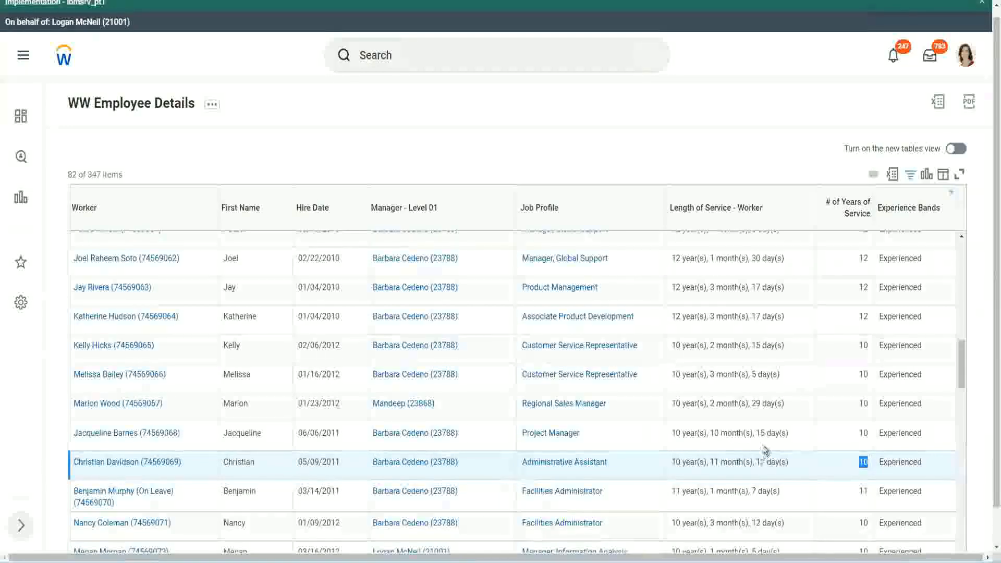
left_click(827, 465)
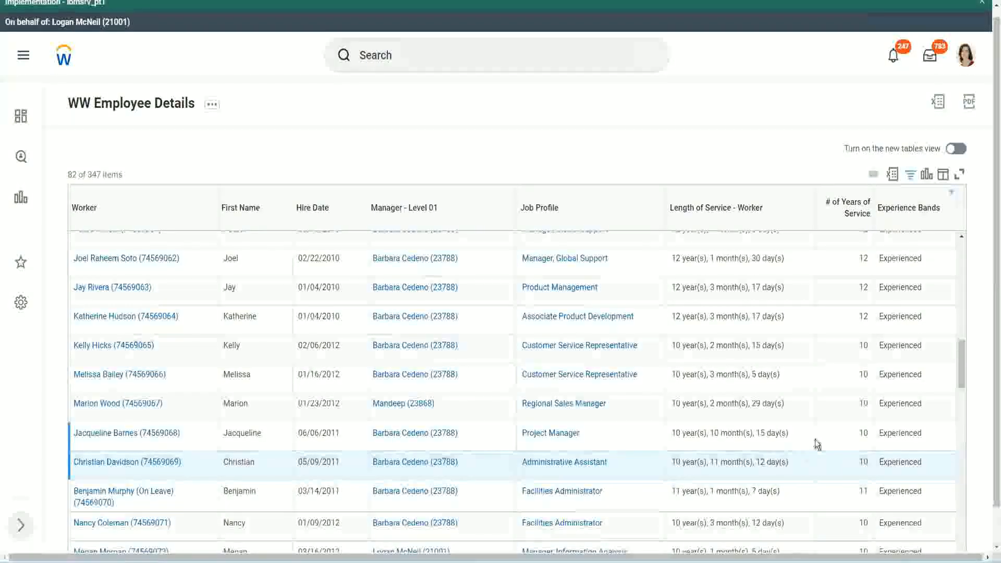
left_click(833, 433)
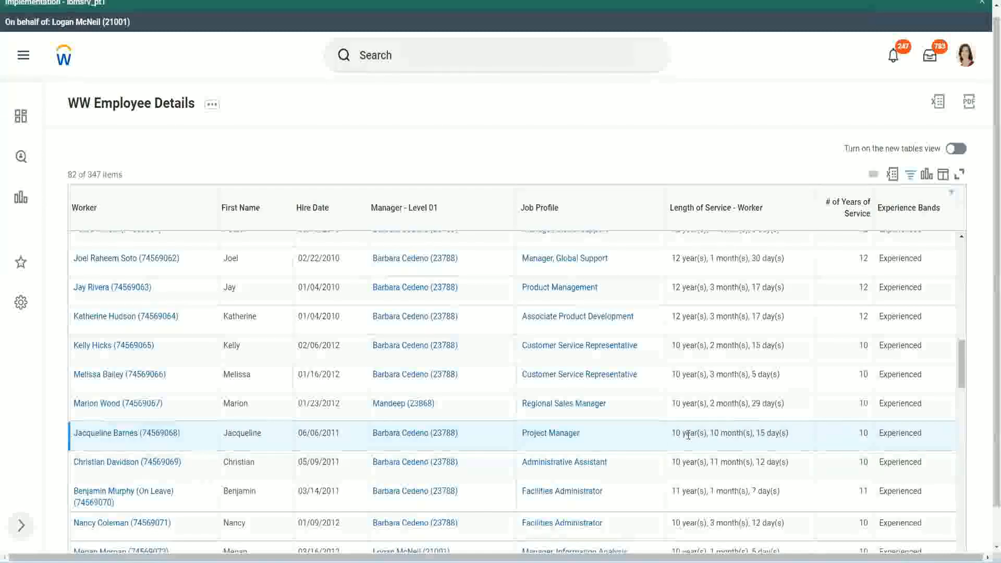
double_click(716, 433)
left_click(748, 433)
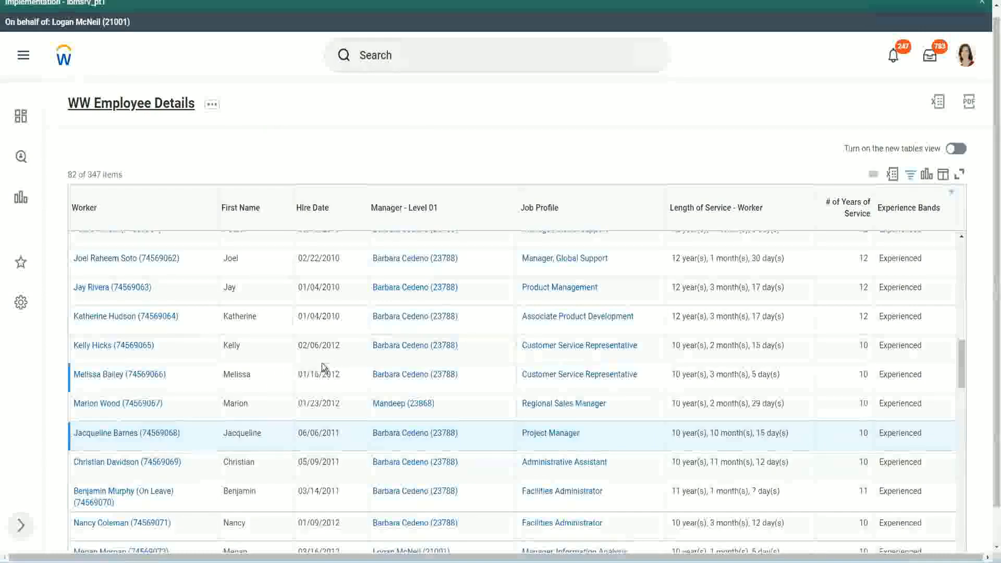
- Open the CF-WW-Eval Exp-Derive Experience Bands from Years of Service calculated field from the report definition's columns and copy its name
scroll(326, 359, "down", 5)
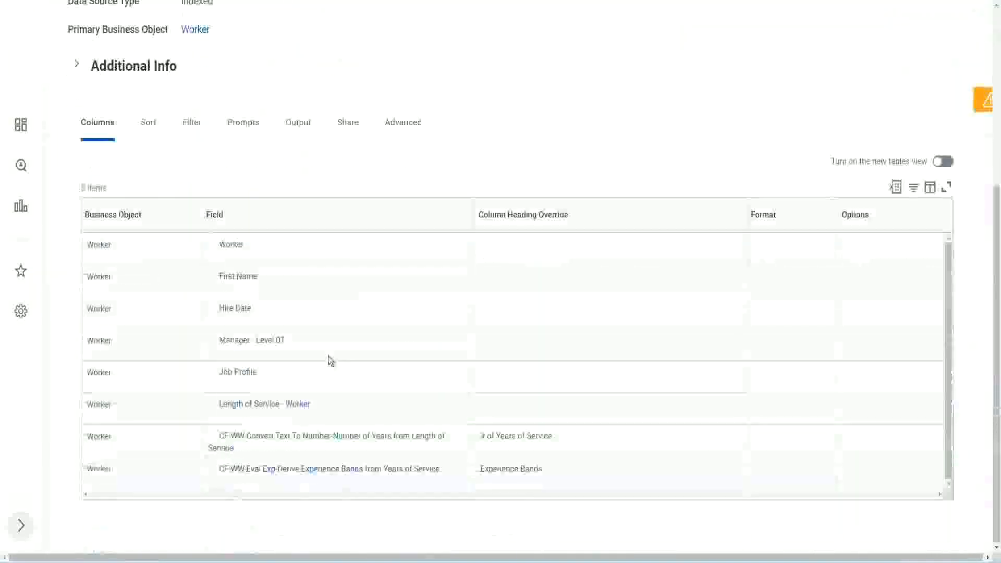
right_click(272, 475)
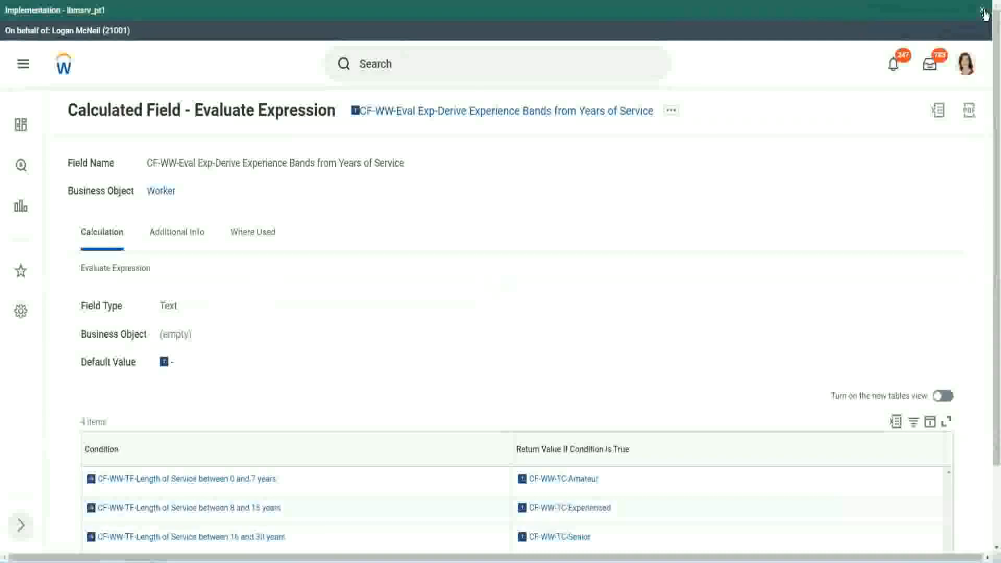
left_click(983, 12)
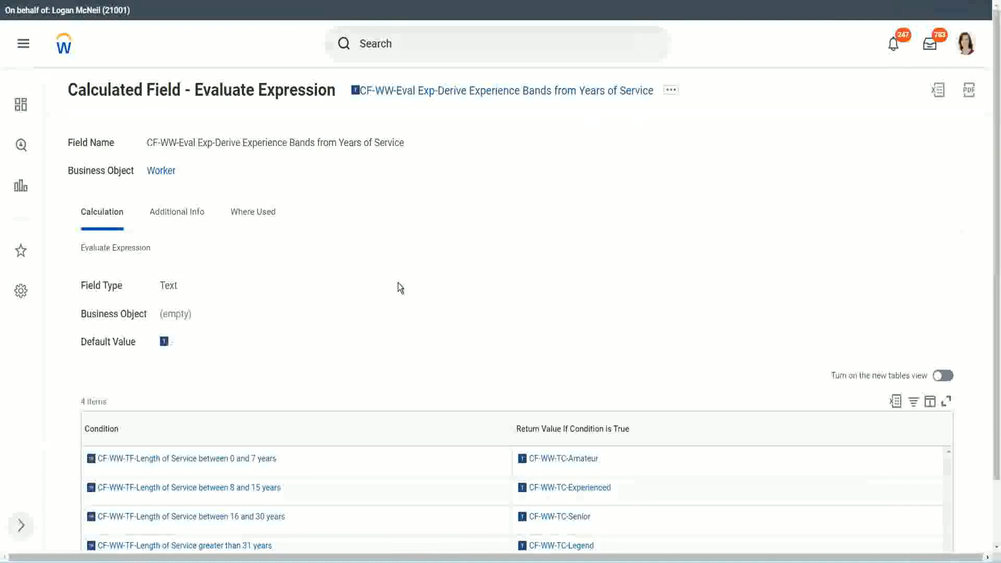
scroll(400, 294, "down", 1)
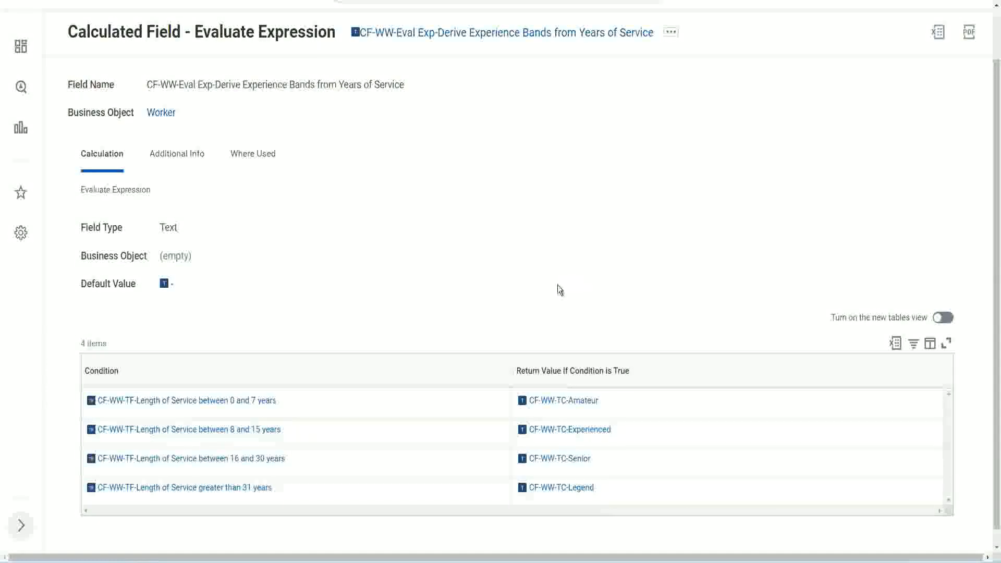
left_click(454, 368)
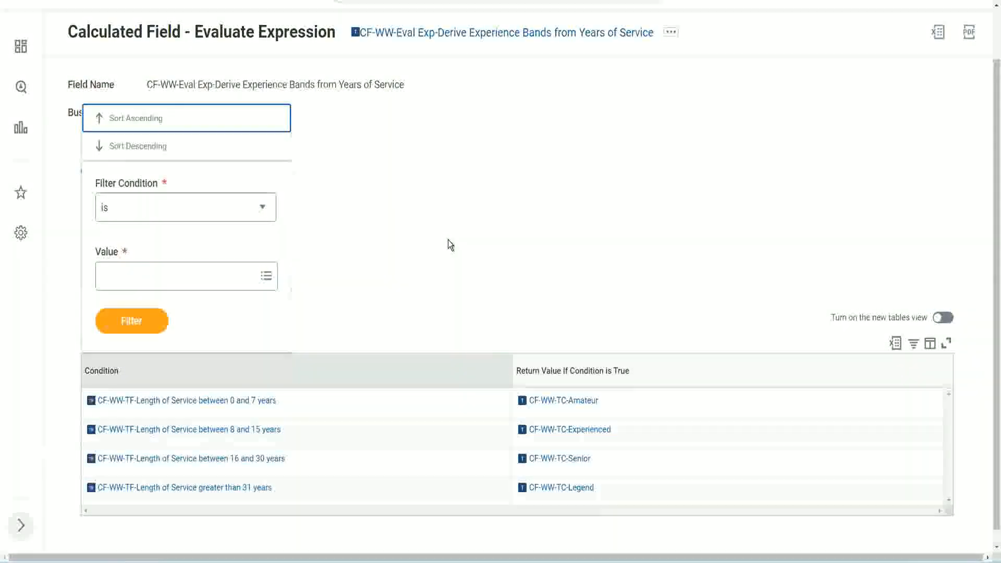
left_click(447, 241)
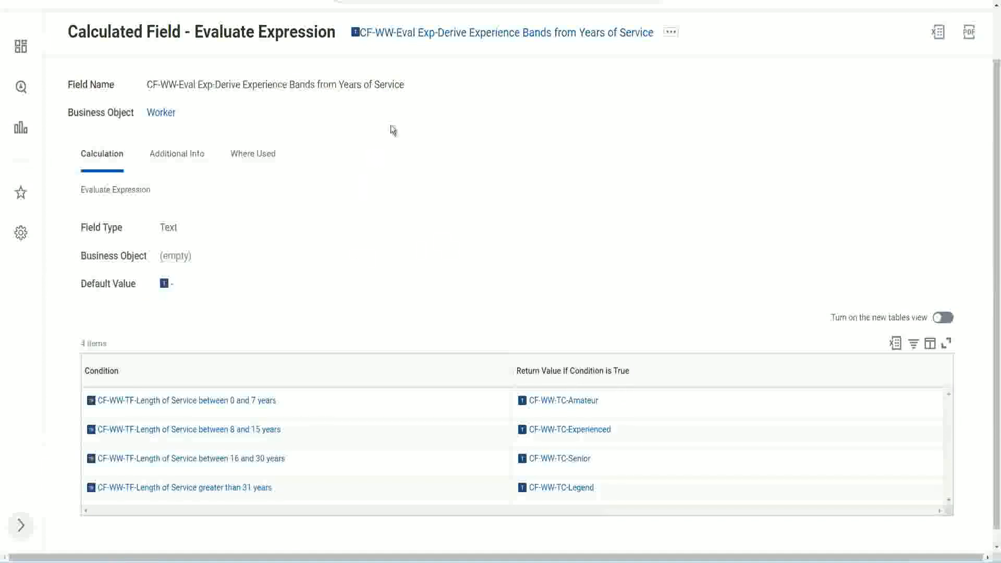
right_click(440, 37)
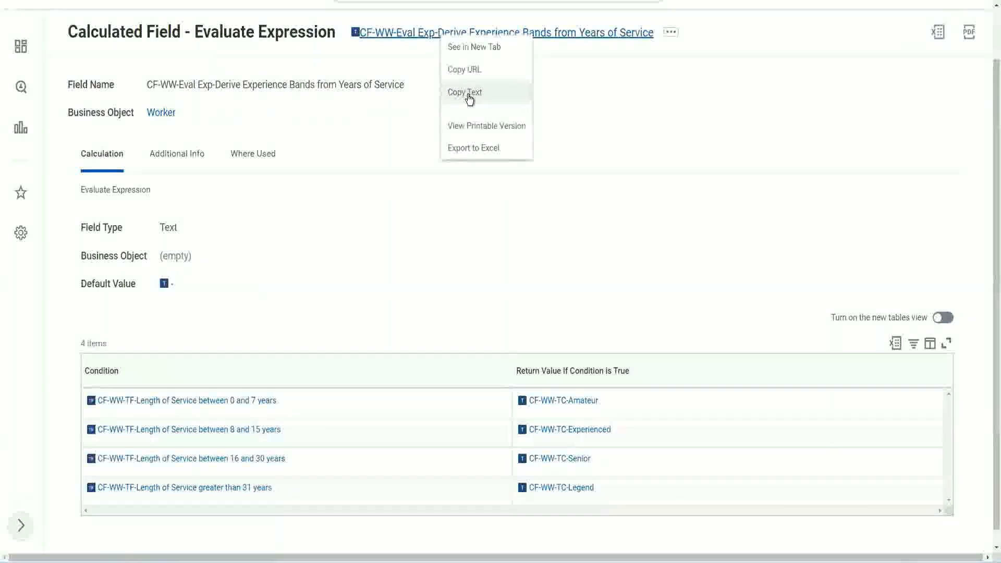
left_click(469, 93)
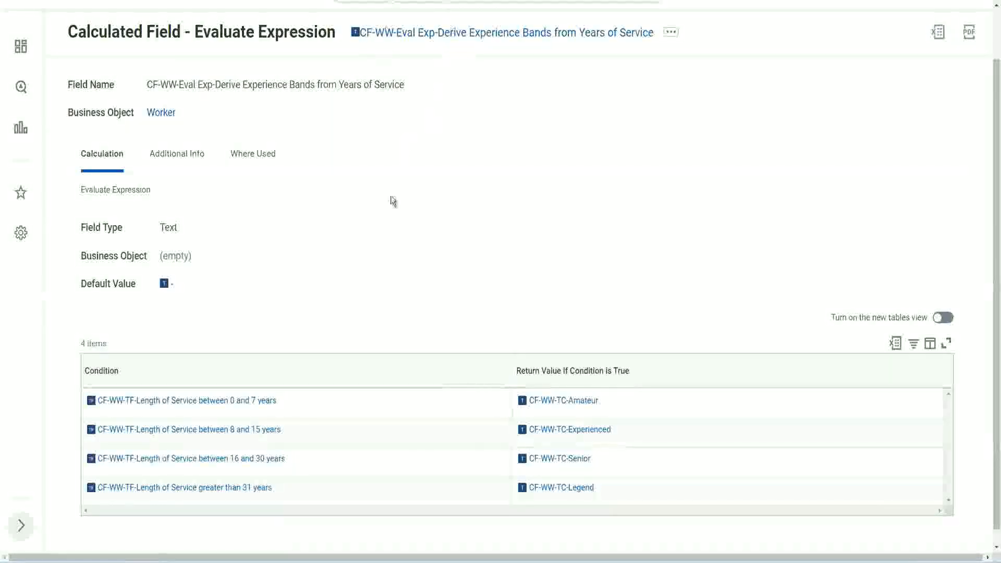
- Search for "create cal field" from the report definition and open the Create Calculated Field task
scroll(389, 208, "up", 2)
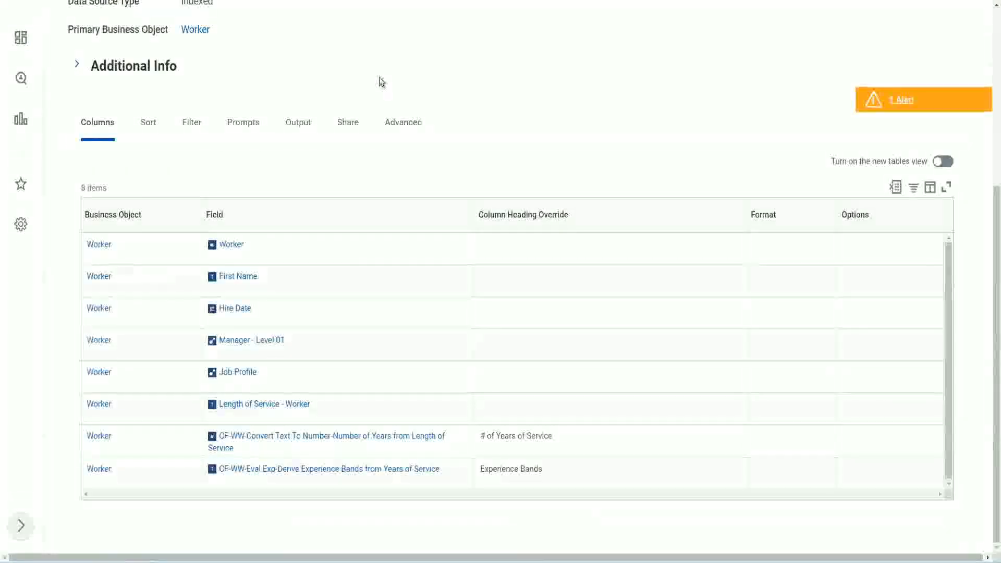
scroll(396, 78, "up", 5)
left_click(407, 63)
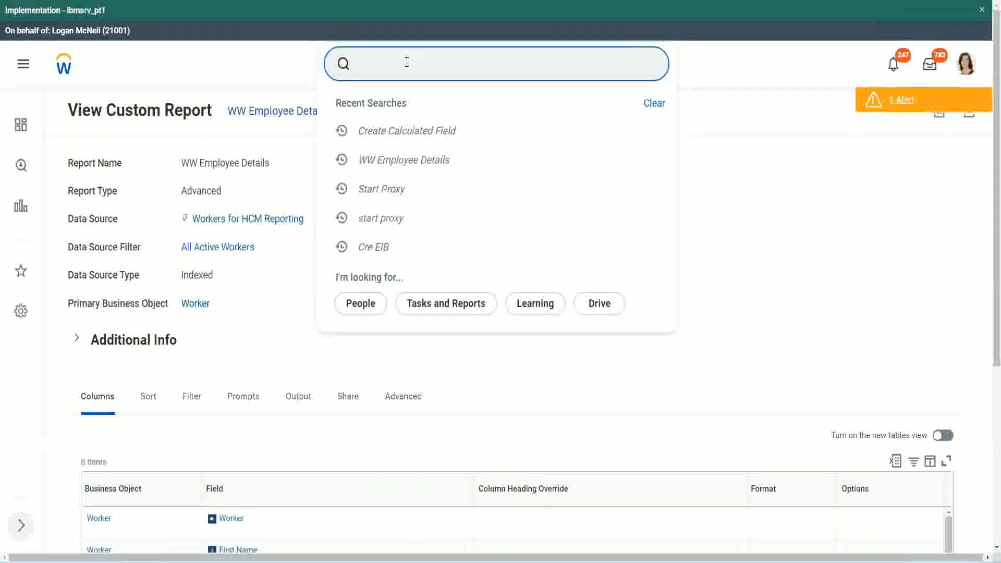
type("create cal field")
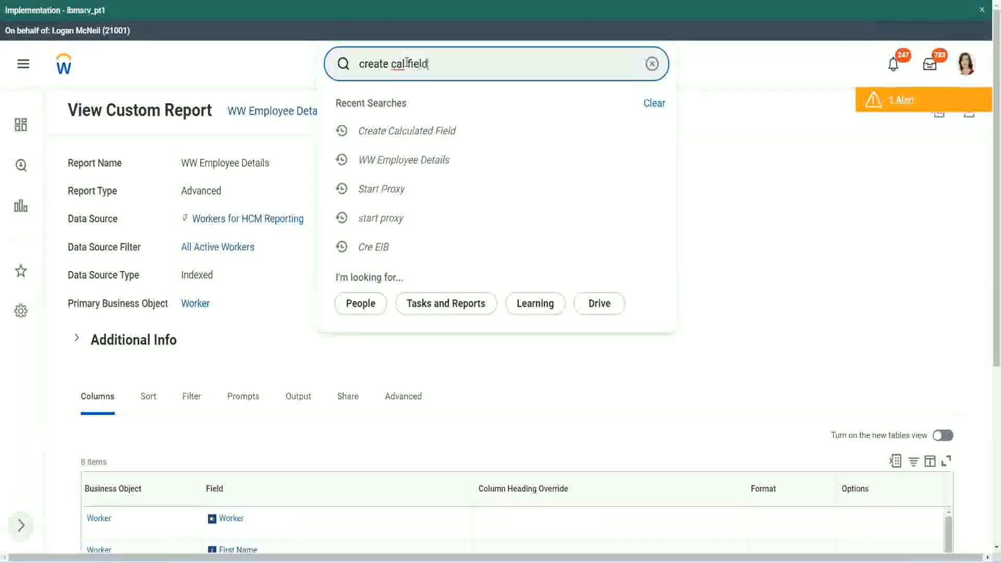
left_click(421, 109)
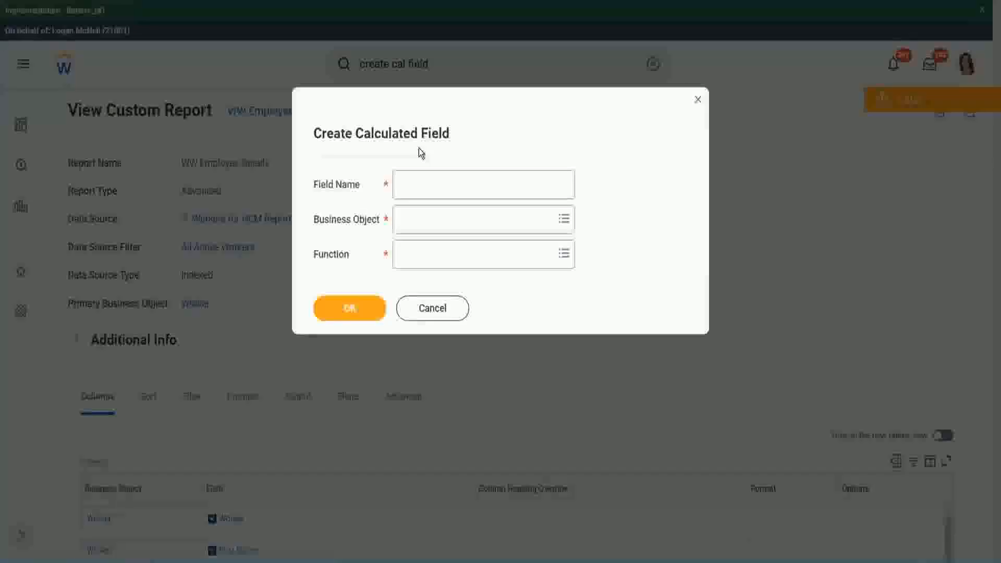
- Paste the copied calculated field name as the new field's name and insert "Bands" after "Eval Exp"
left_click(423, 186)
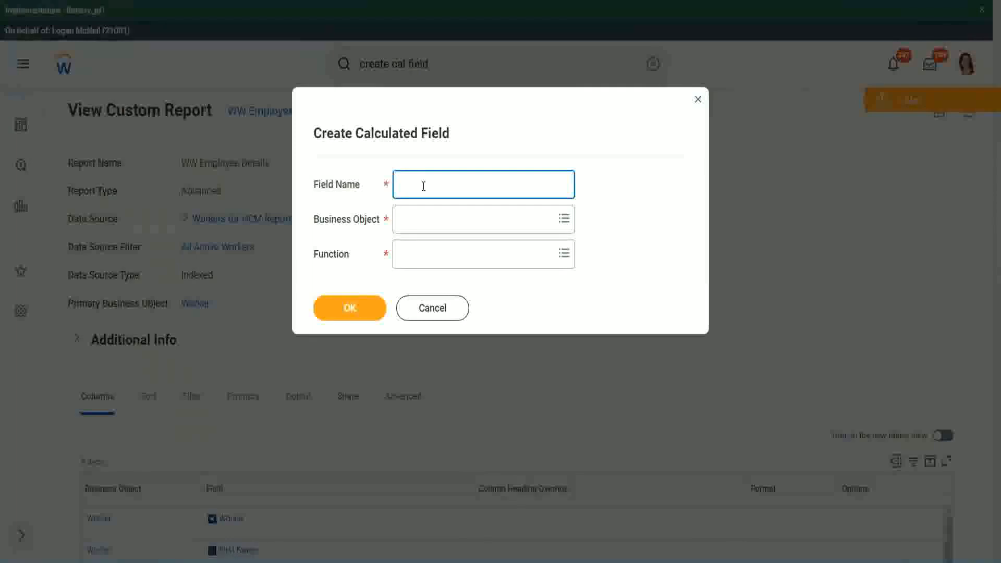
key("ctrl+v")
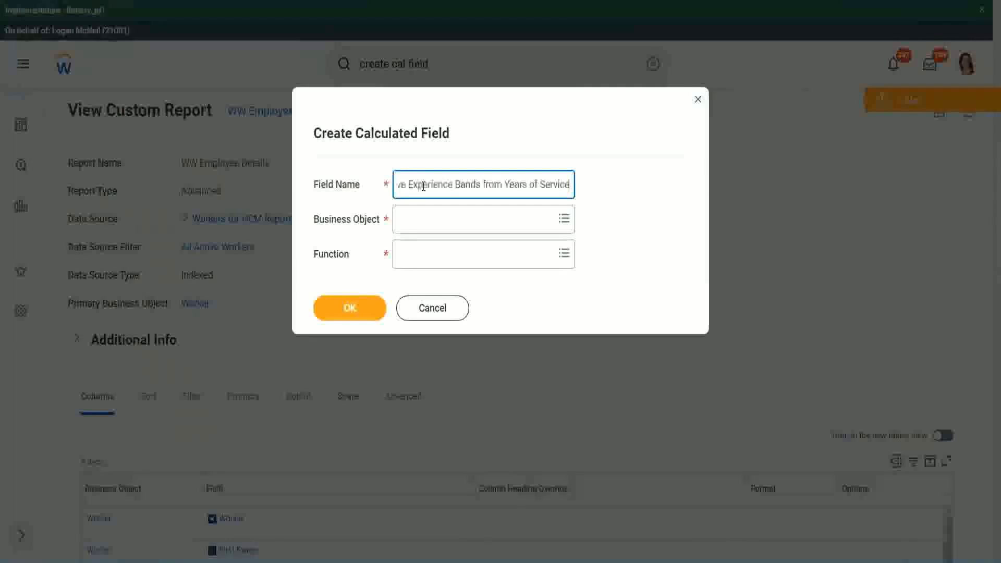
left_click_drag(452, 187, 364, 167)
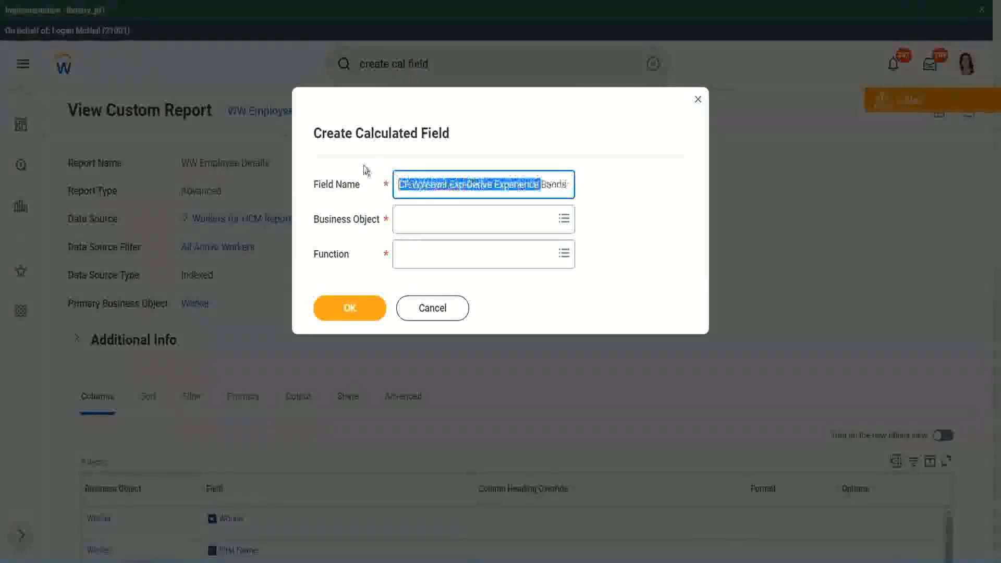
left_click(454, 186)
double_click(457, 186)
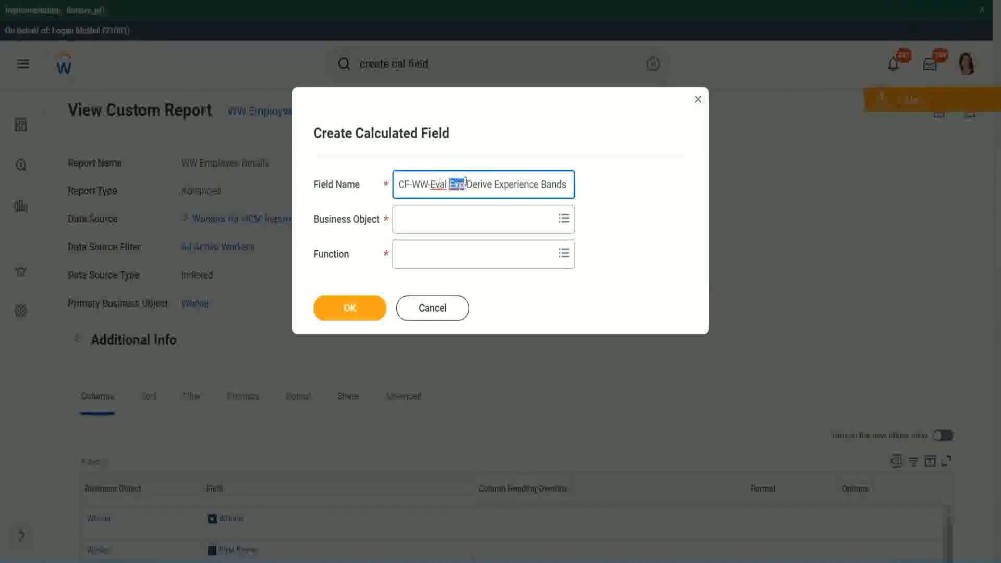
left_click(463, 185)
type("bands")
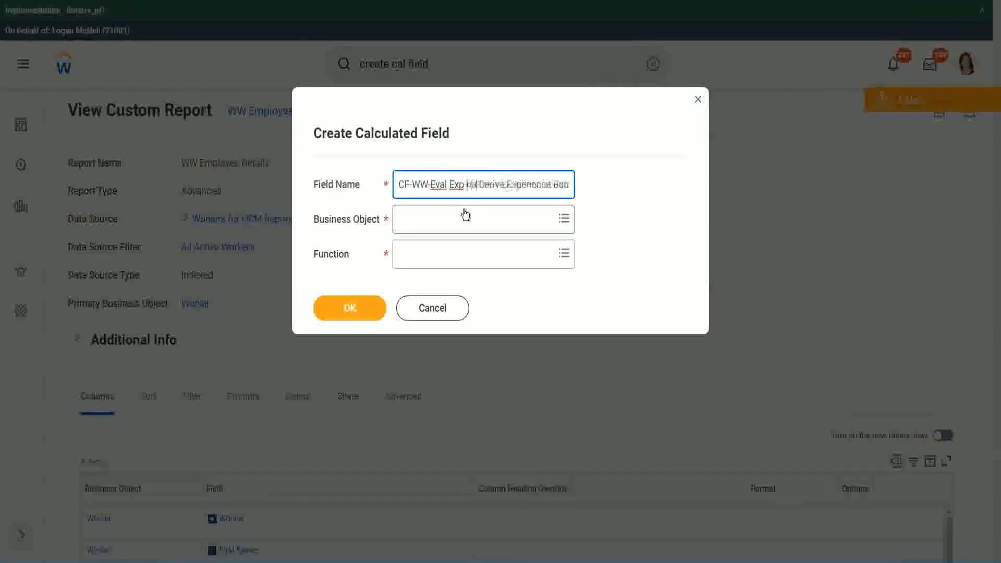
key("Left")
key("Left")
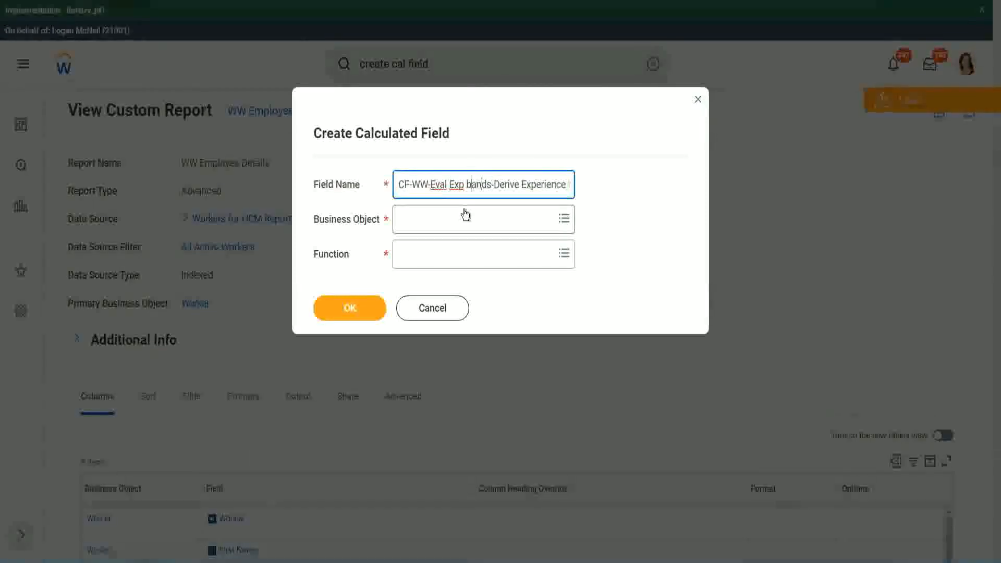
key("shift+Left")
type("B")
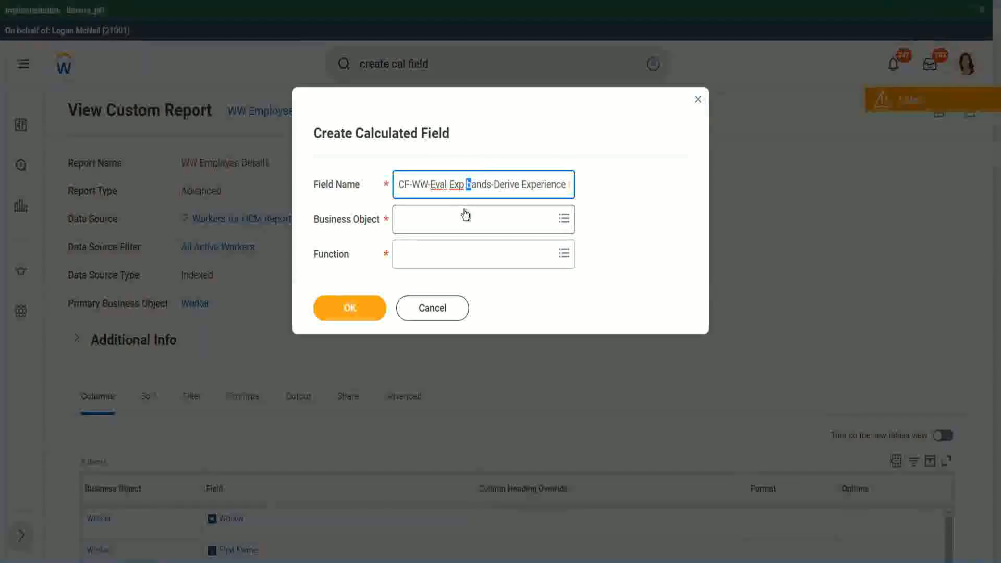
key("Right")
key("Right")
key("Right")
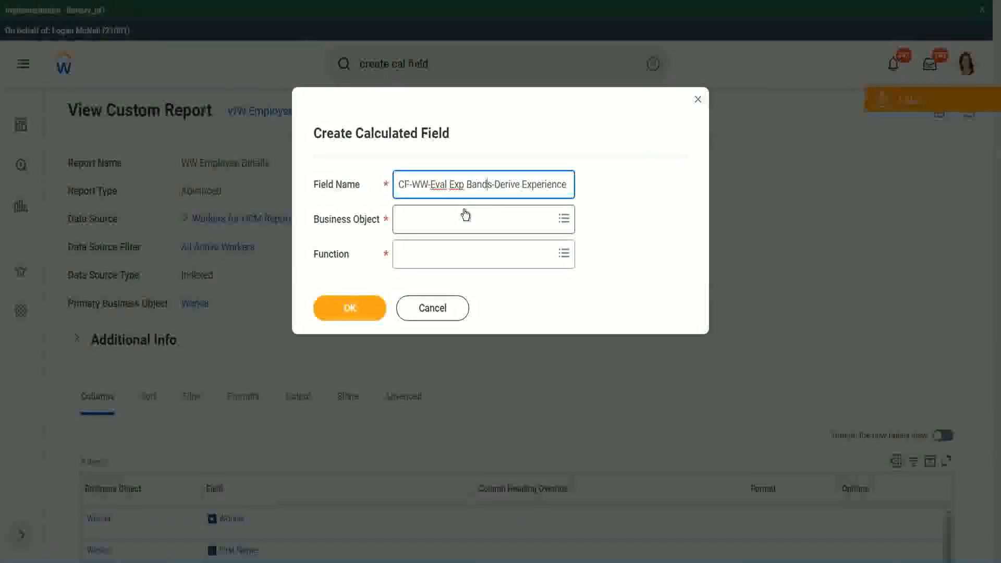
key("Right")
- Replace "Derive" with "Determine" in the new calculated field's name
key("End")
key("Right")
key("Right")
key("Right")
key("Right")
key("Right")
key("Right")
key("Right")
key("Right")
key("Right")
key("Right")
key("Right")
key("Right")
key("Right")
key("Right")
key("Right")
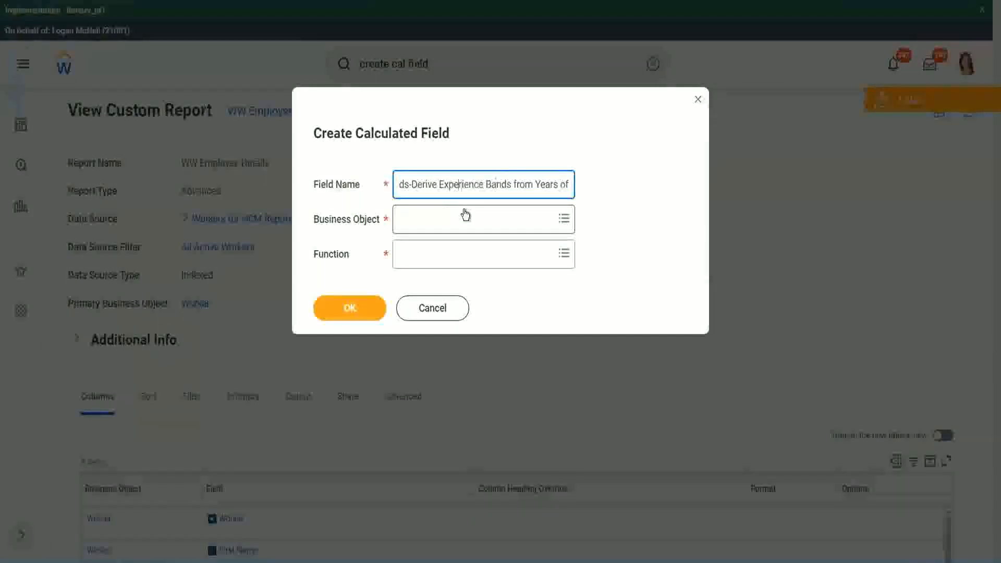
key("Left")
key("Left")
key("shift+Left")
key("shift+Left")
key("shift+Left")
key("shift+Left")
key("shift+Left")
key("shift+Left")
type("Determine")
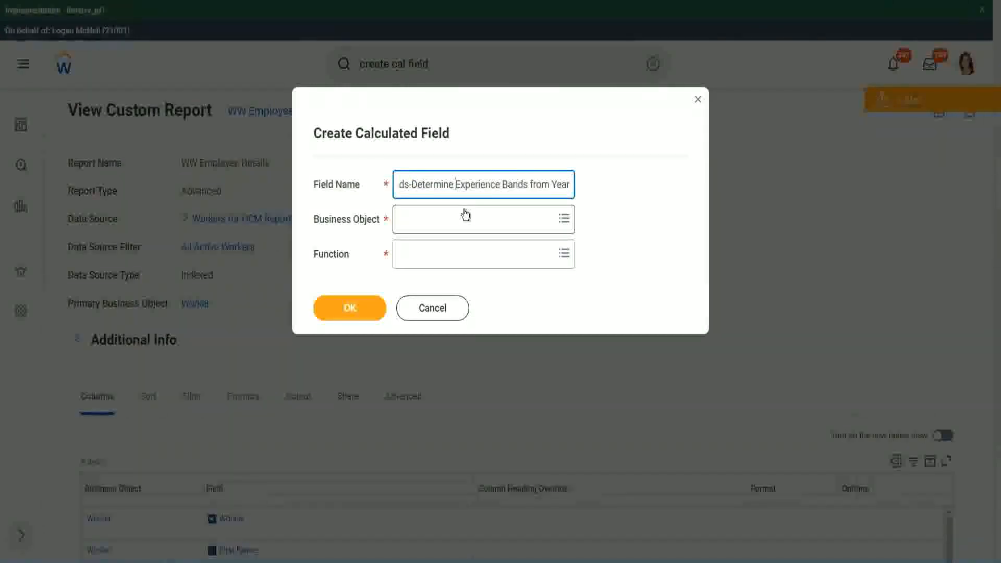
key("Right")
key("Right")
key("Right")
key("Right")
key("Right")
key("Right")
key("Right")
key("Right")
key("Right")
key("Right")
key("Right")
key("Right")
key("Right")
key("Right")
key("Right")
key("Right")
key("Right")
key("Right")
key("Right")
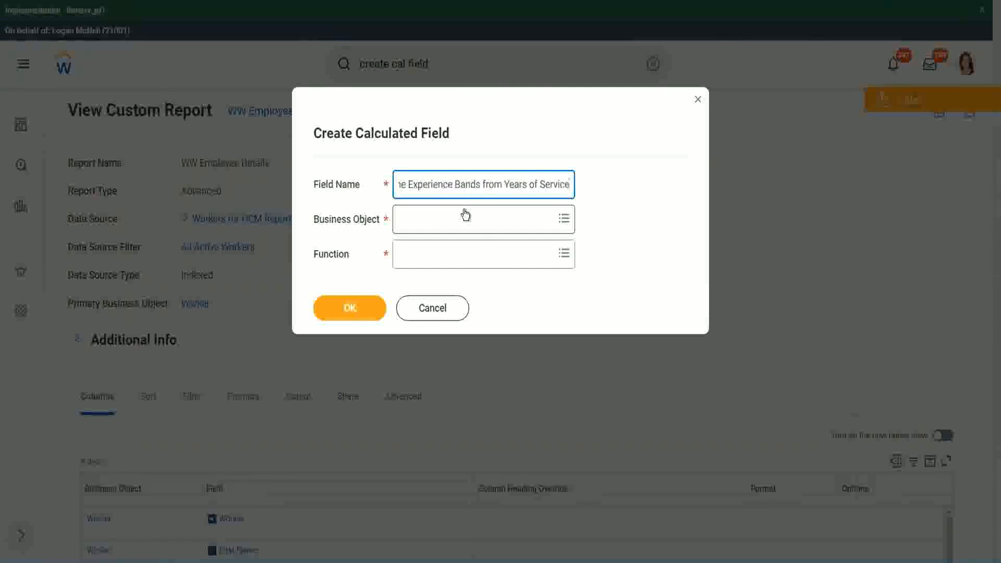
- Search the business objects for "worker" and set the calculated field's business object to Worker
left_click(446, 220)
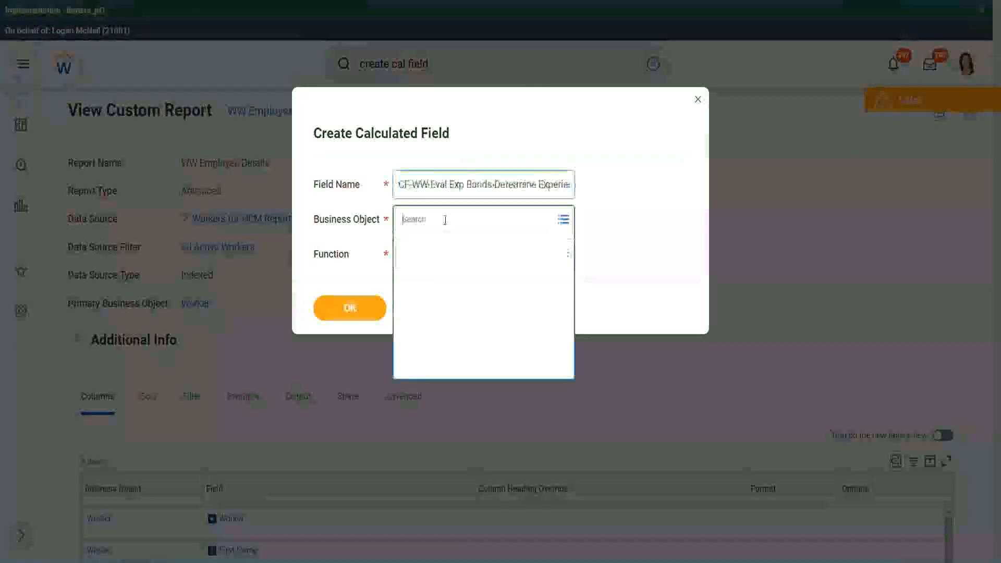
type("worker")
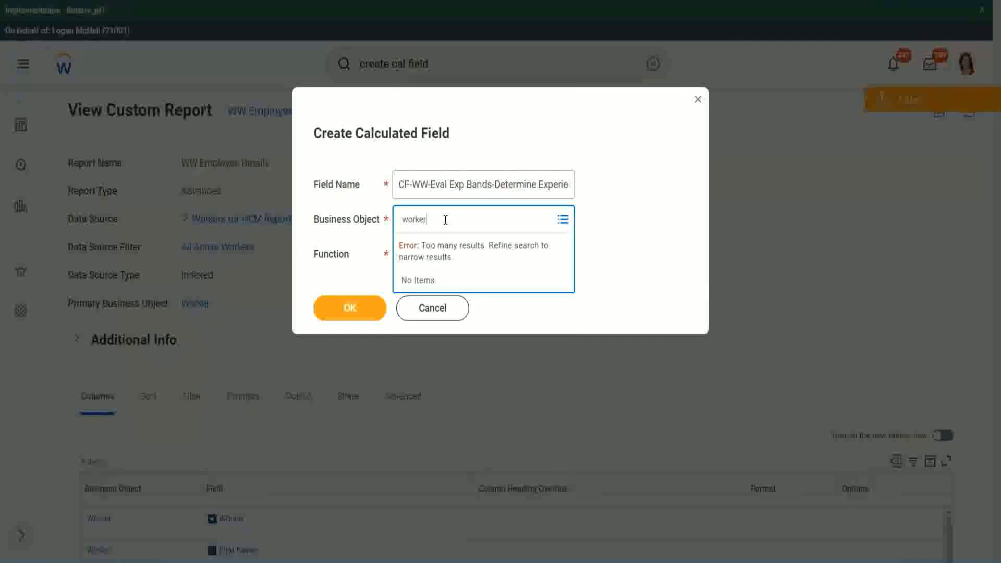
key("Return")
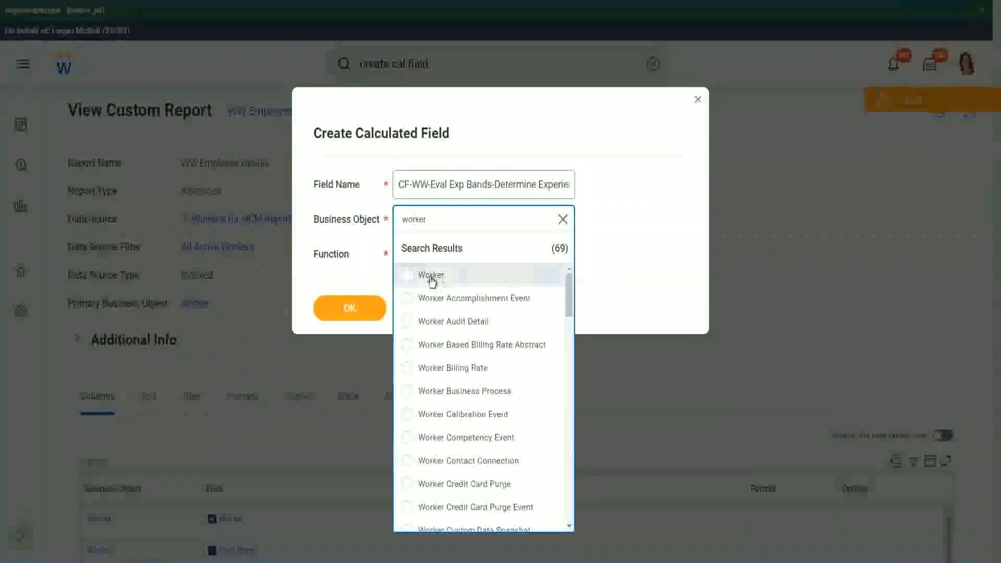
left_click(432, 277)
- Search the functions for "eval exp" and choose Evaluate Expression Band as the calculated field's function
left_click(424, 253)
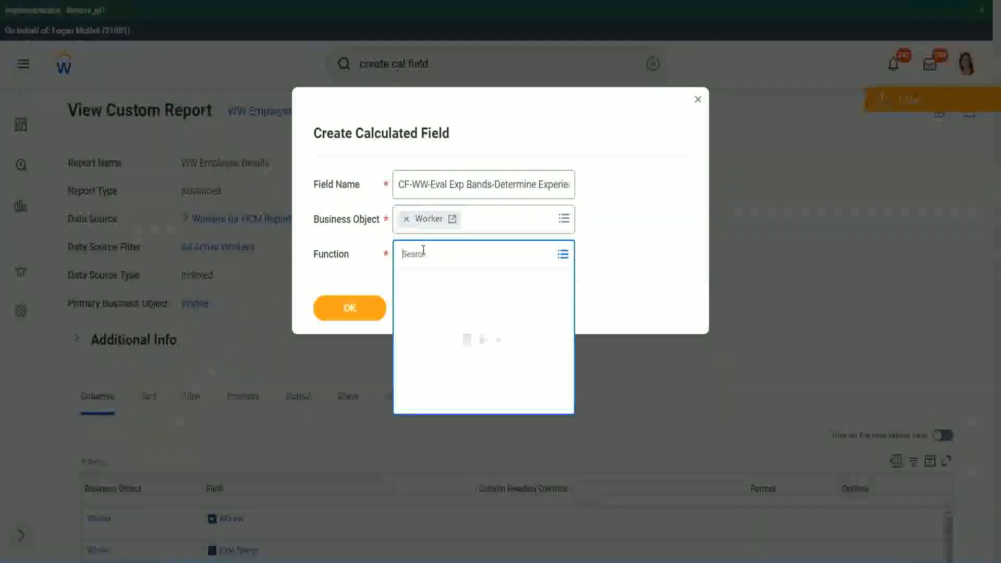
type("eval ex")
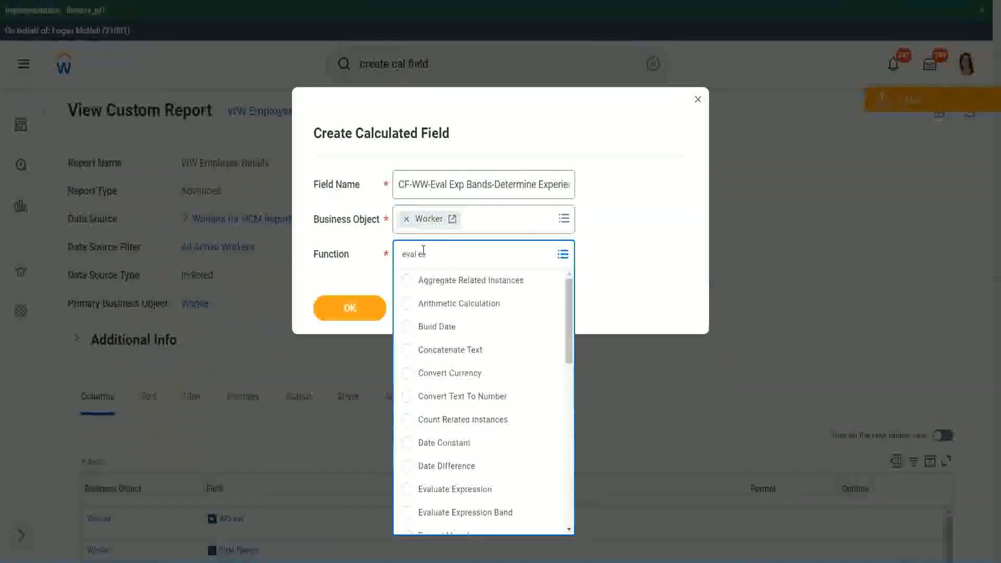
type("p")
key("Return")
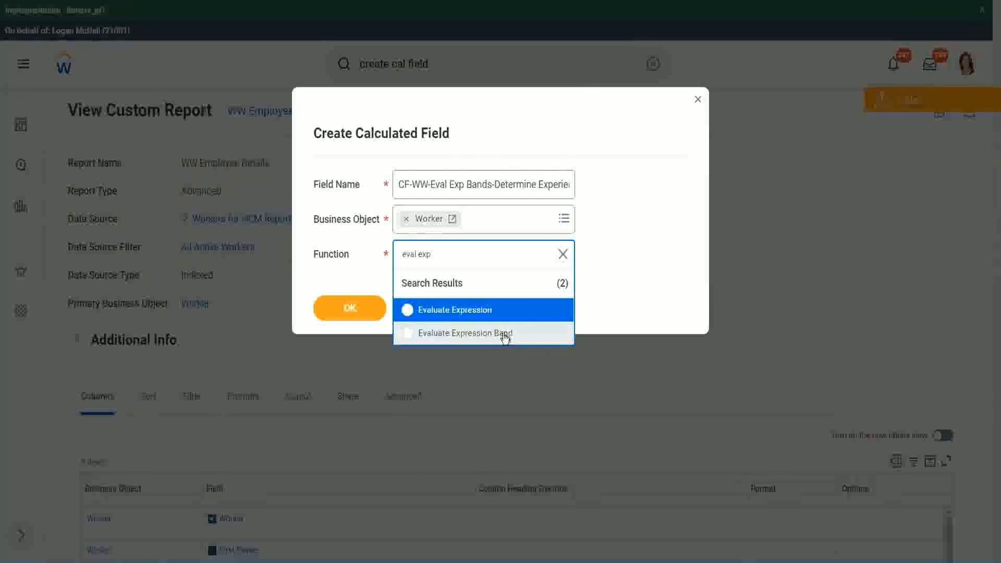
left_click(505, 336)
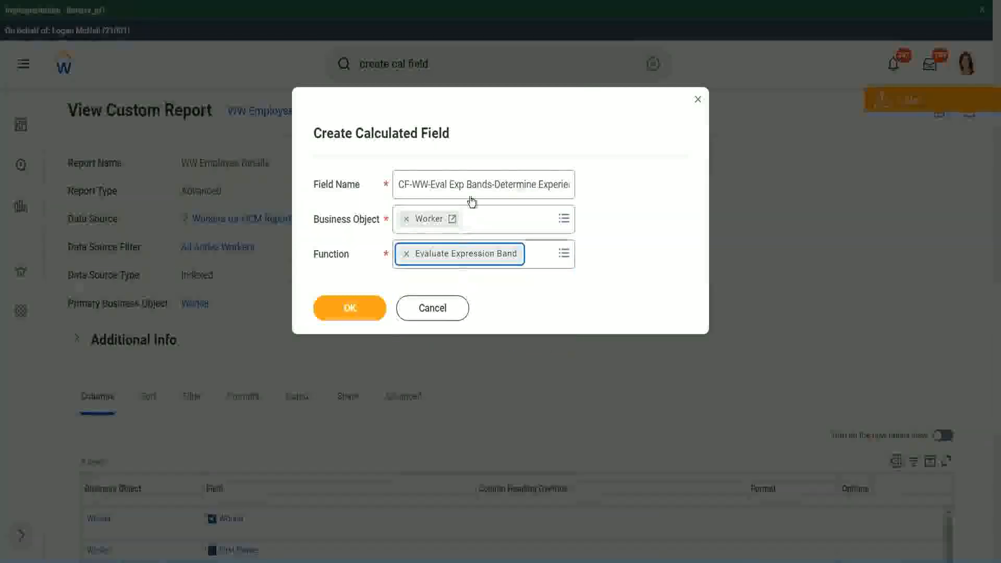
- Change "Exp Bands" to "Exp Band" in the field name and proceed to the calculated field's definition
left_click(489, 182)
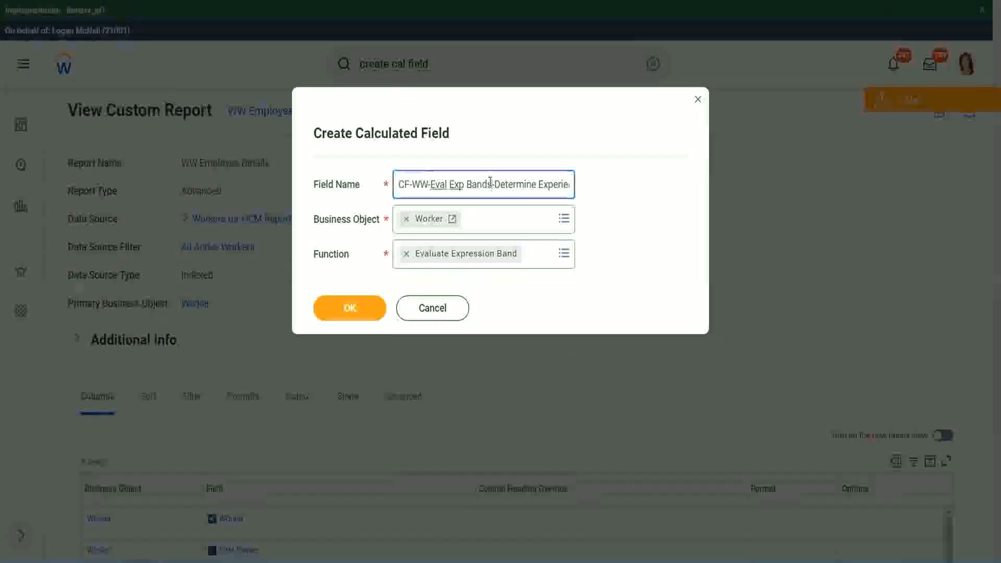
key("BackSpace")
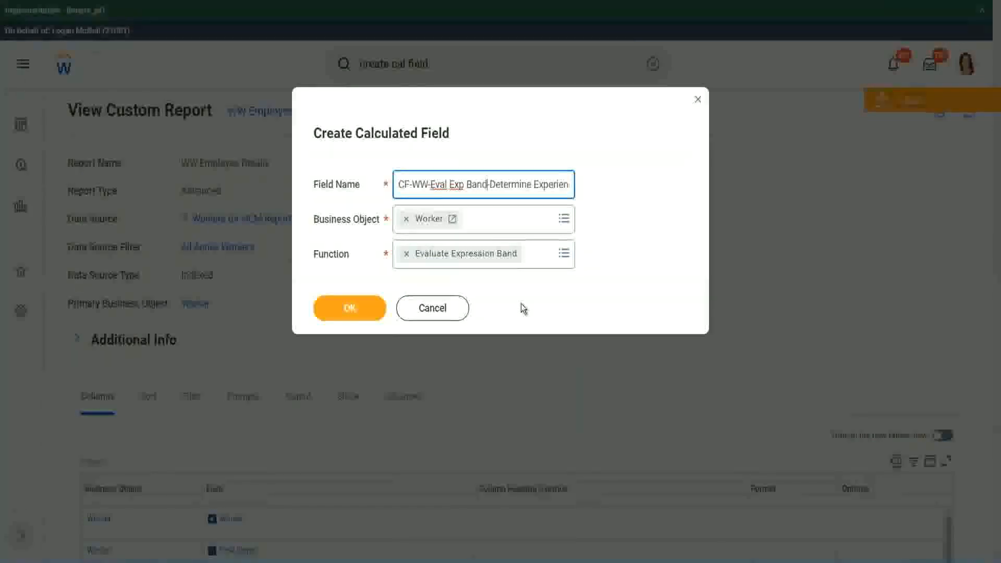
left_click(353, 311)
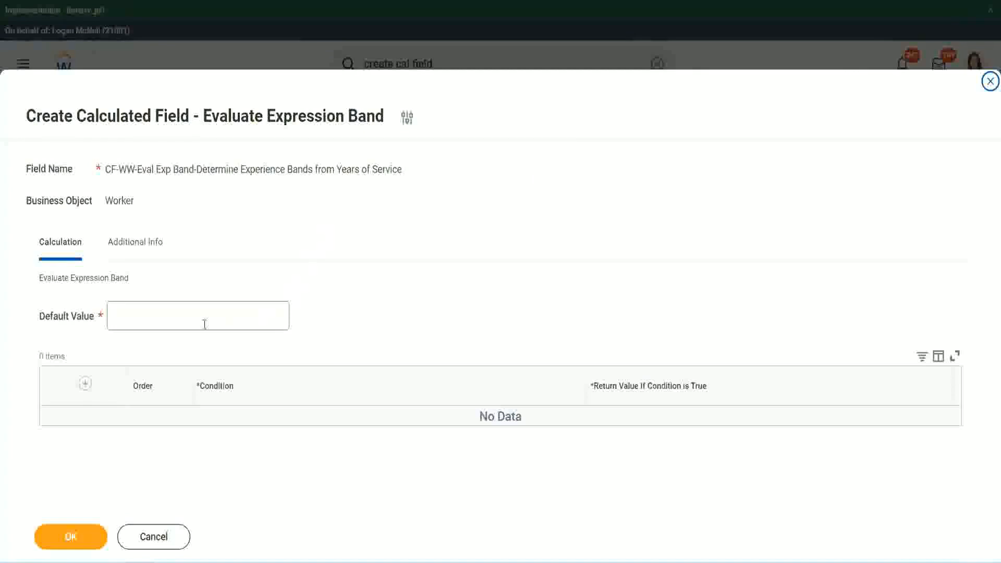
- Set the default value to "-" and add a first condition row
left_click(145, 322)
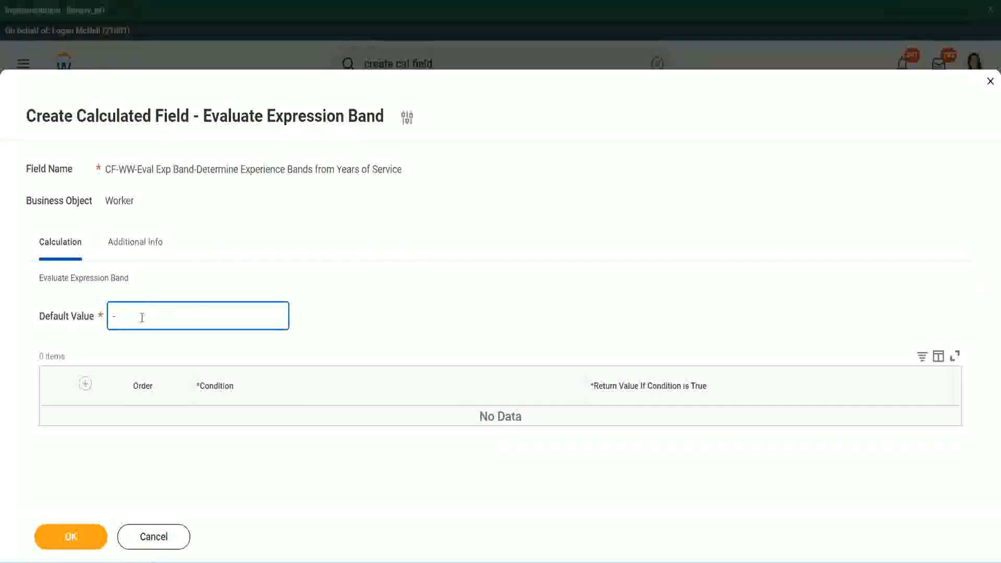
left_click(85, 384)
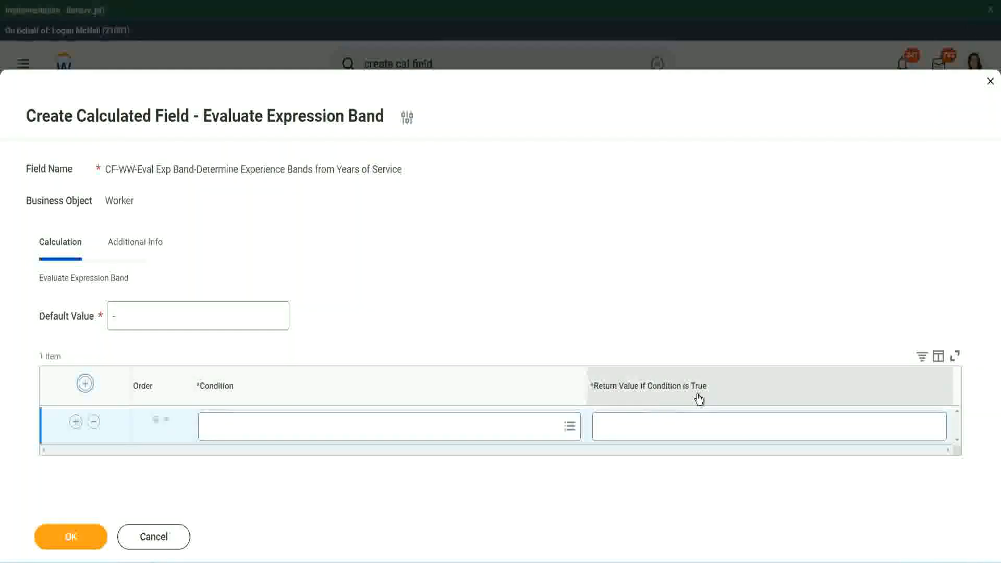
left_click(652, 425)
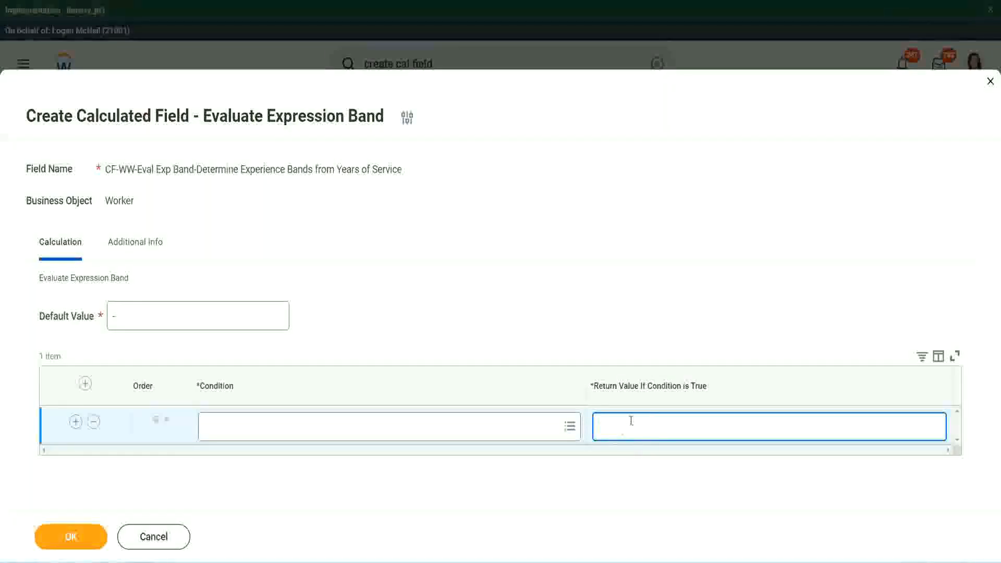
type("adkjdjaidjaijdiaj")
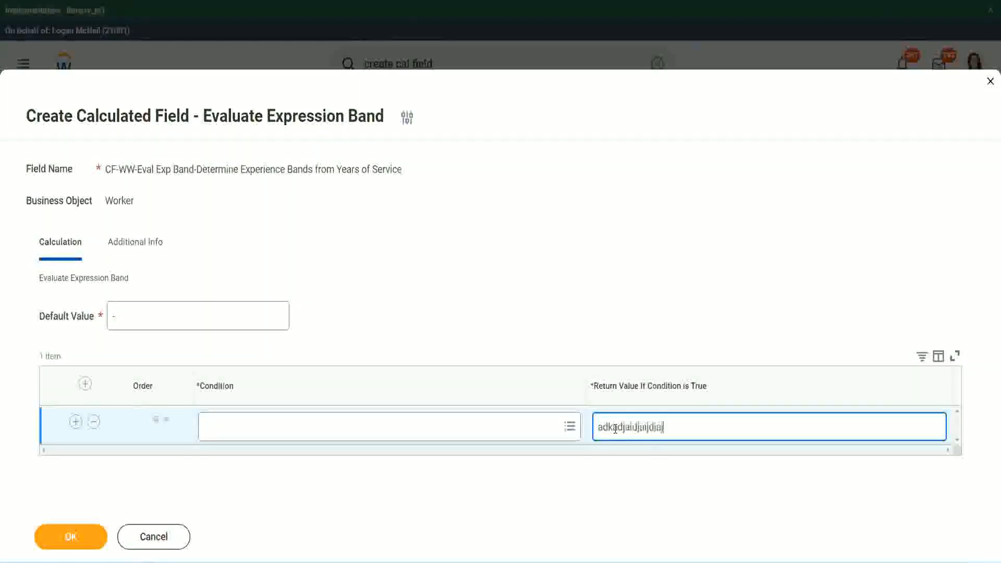
key("BackSpace")
key("BackSpace")
key("BackSpace")
key("BackSpace")
key("BackSpace")
key("BackSpace")
key("BackSpace")
key("BackSpace")
key("BackSpace")
key("BackSpace")
key("BackSpace")
key("BackSpace")
key("BackSpace")
key("BackSpace")
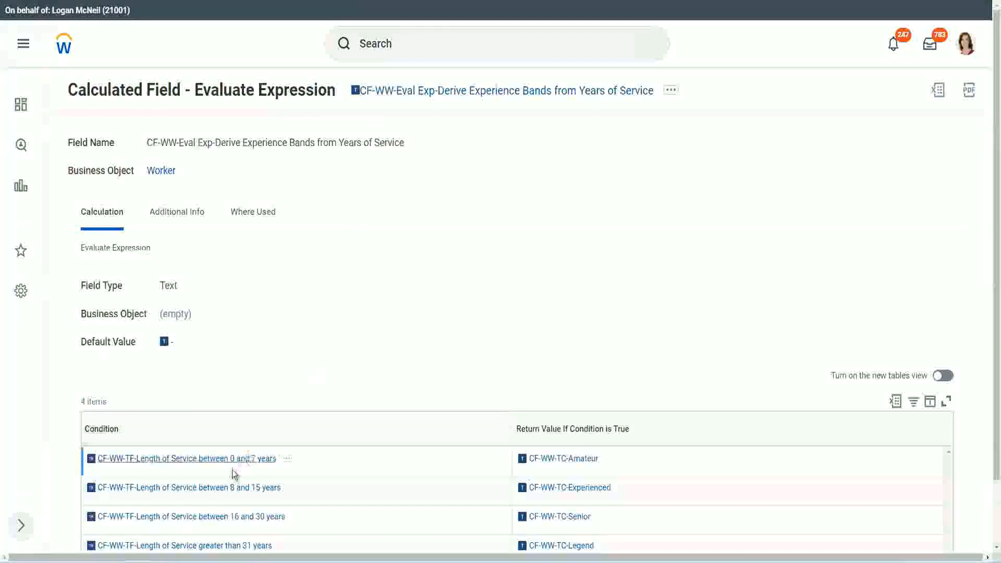
- Set the first row's condition to CF-WW-TF-Length of Service between 0 and 7 years, copied from the existing field, with return value Amateur
right_click(231, 465)
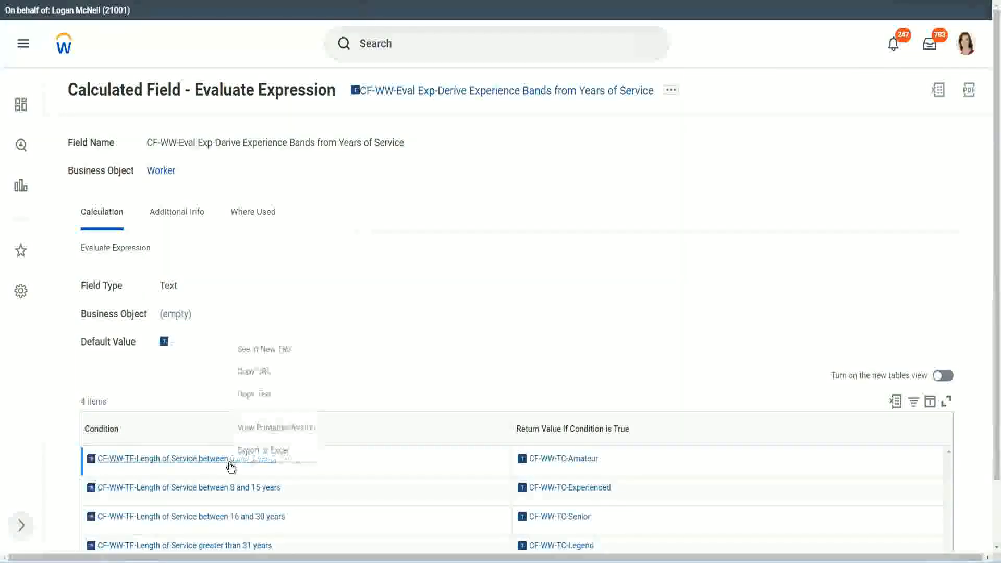
left_click(272, 393)
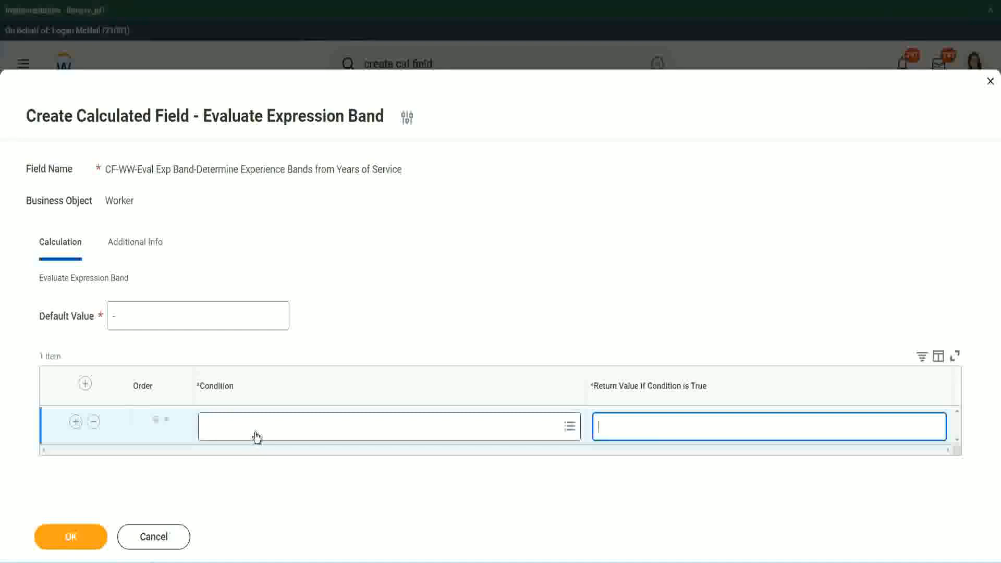
left_click(255, 432)
key("ctrl+v")
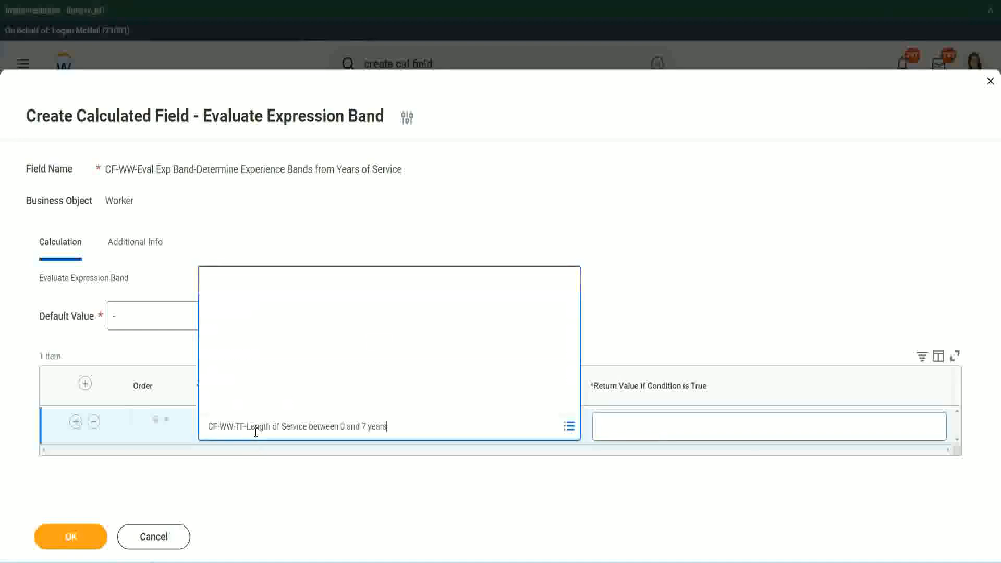
key("Return")
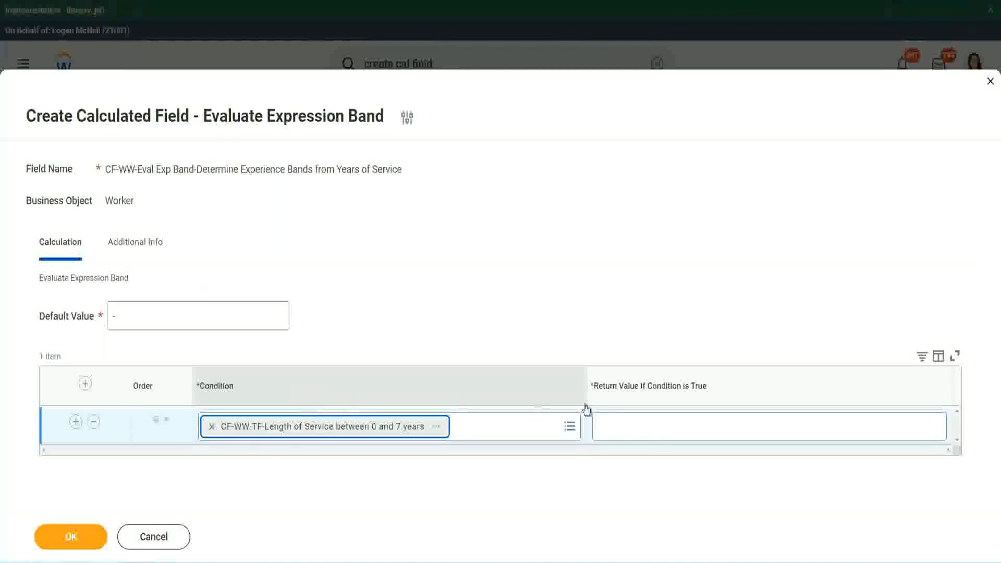
left_click(633, 417)
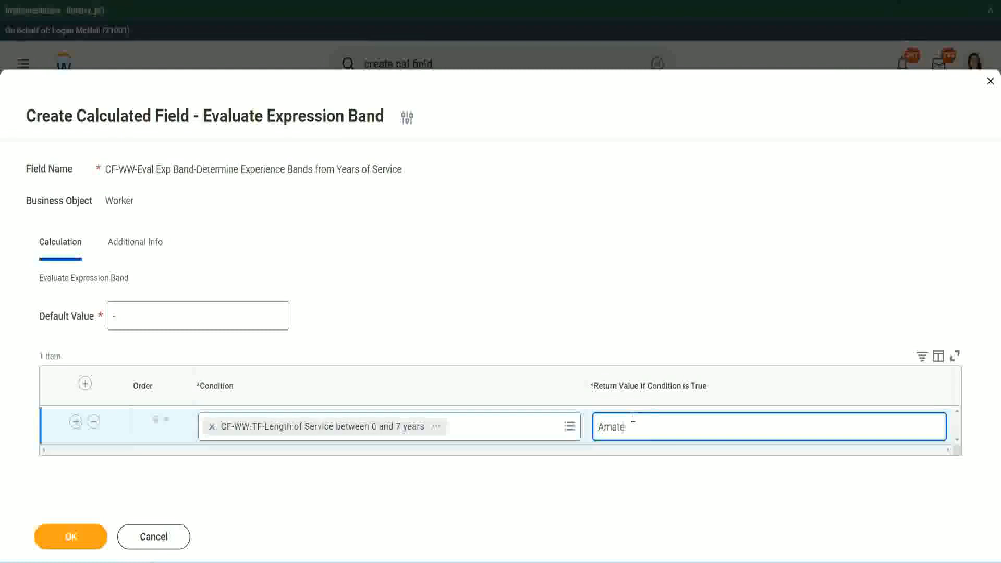
type("Amateur")
- Add three condition rows and set the third row's condition to CF-WW-TF-Length of Service between 16 and 30 years, copied from the existing field
left_click(75, 421)
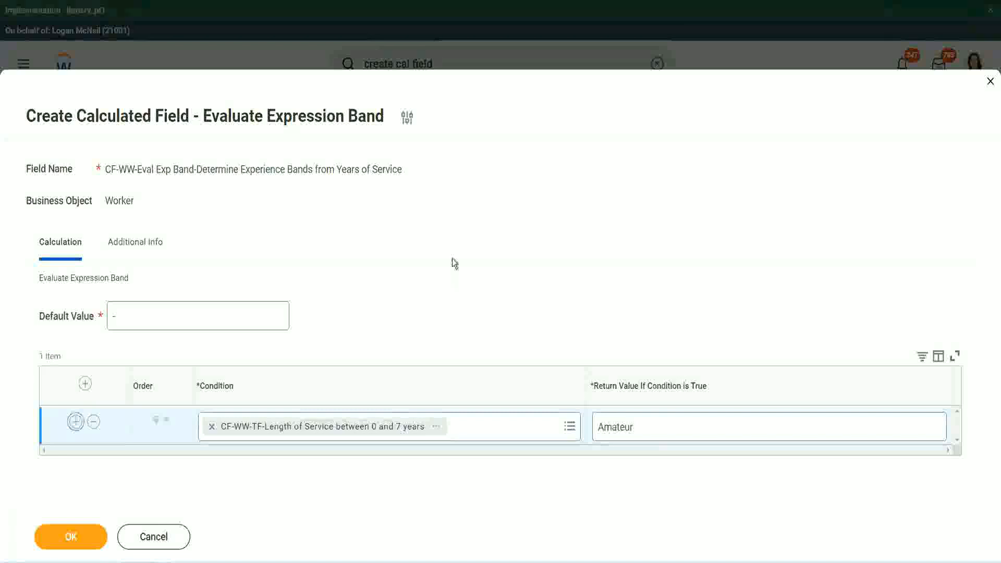
left_click(75, 460)
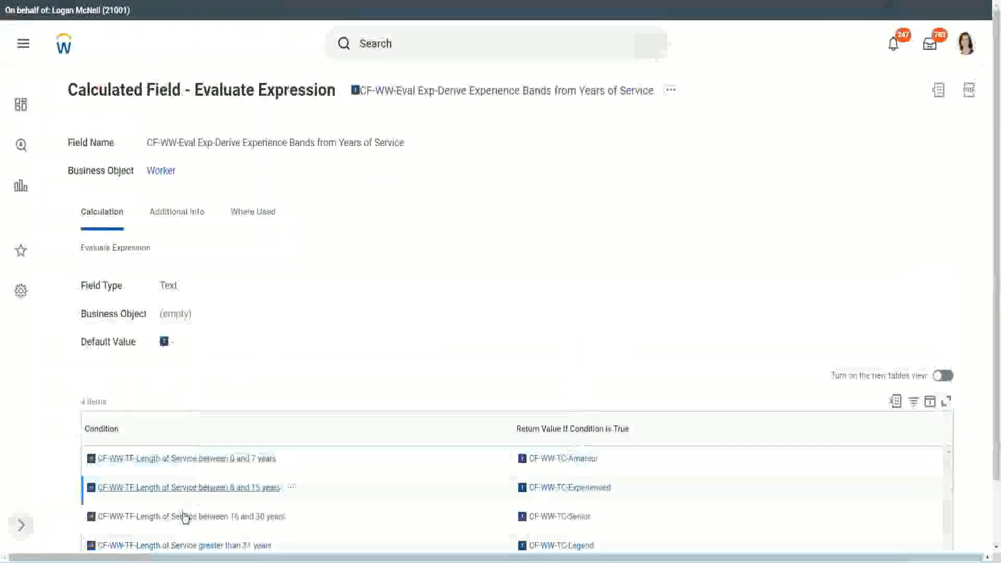
right_click(183, 516)
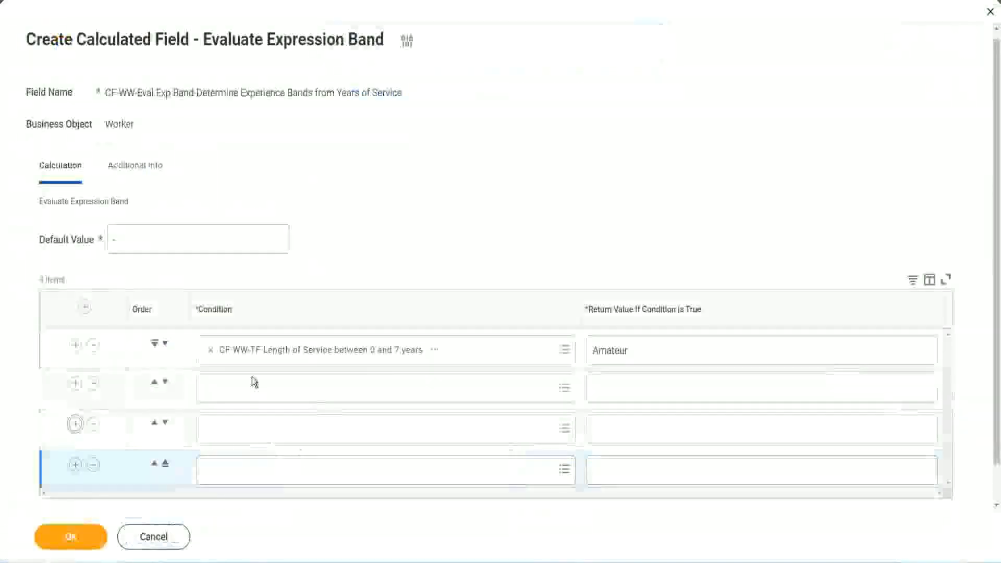
left_click(256, 385)
key("ctrl+v")
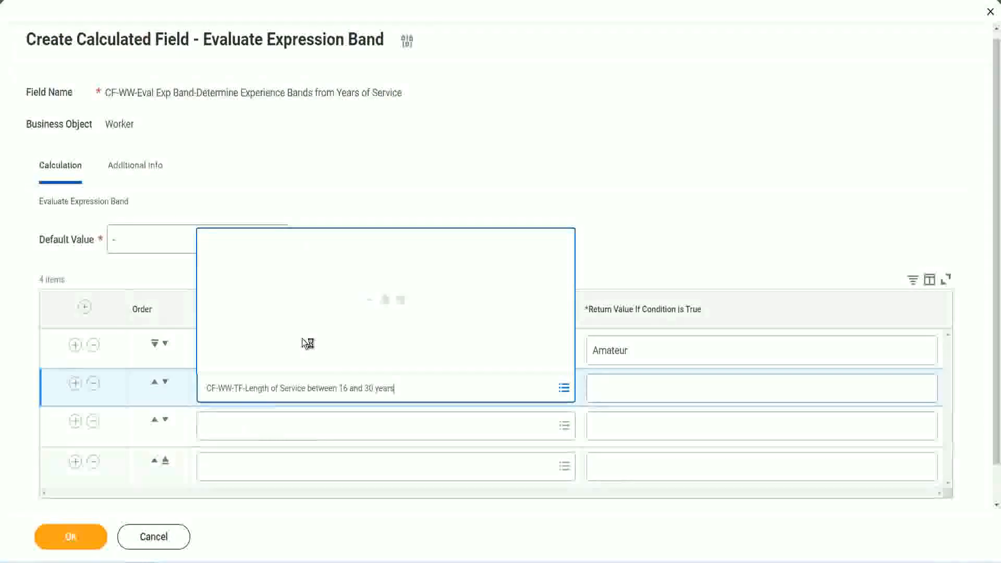
left_click(165, 382)
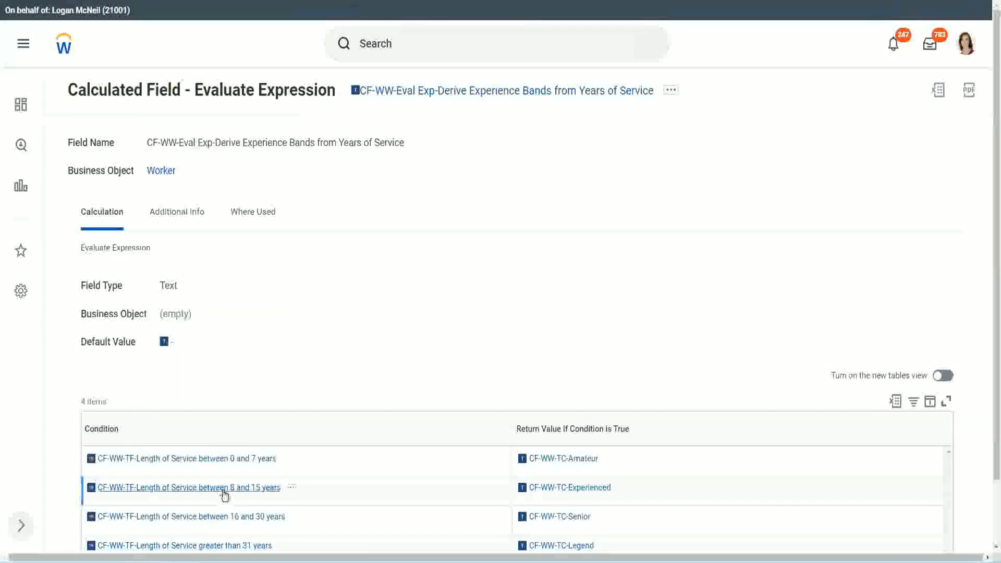
- Set the second row's condition to CF-WW-TF-Length of Service between 8 and 15 years, copied from the existing field
right_click(225, 494)
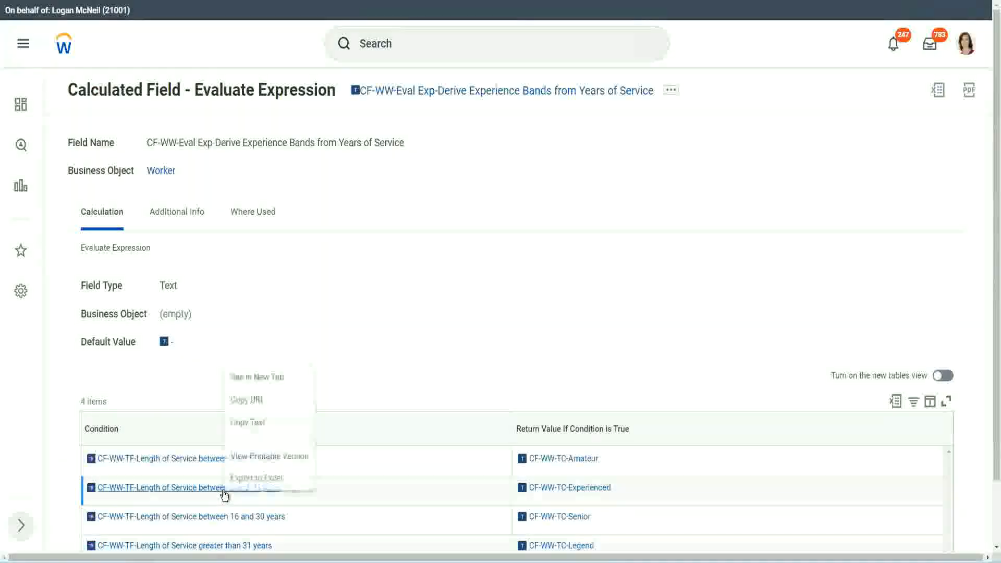
left_click(258, 423)
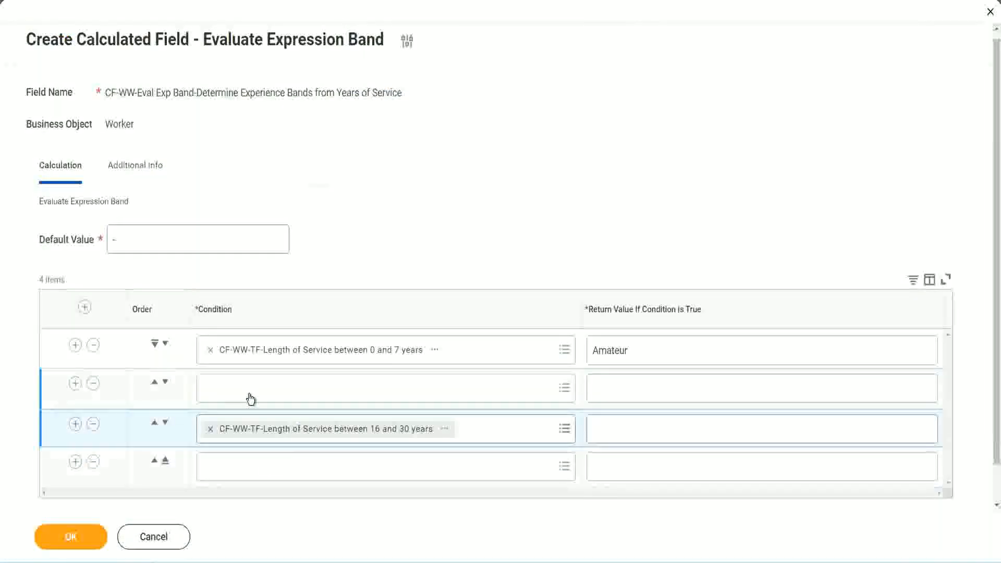
left_click(250, 399)
key("ctrl+v")
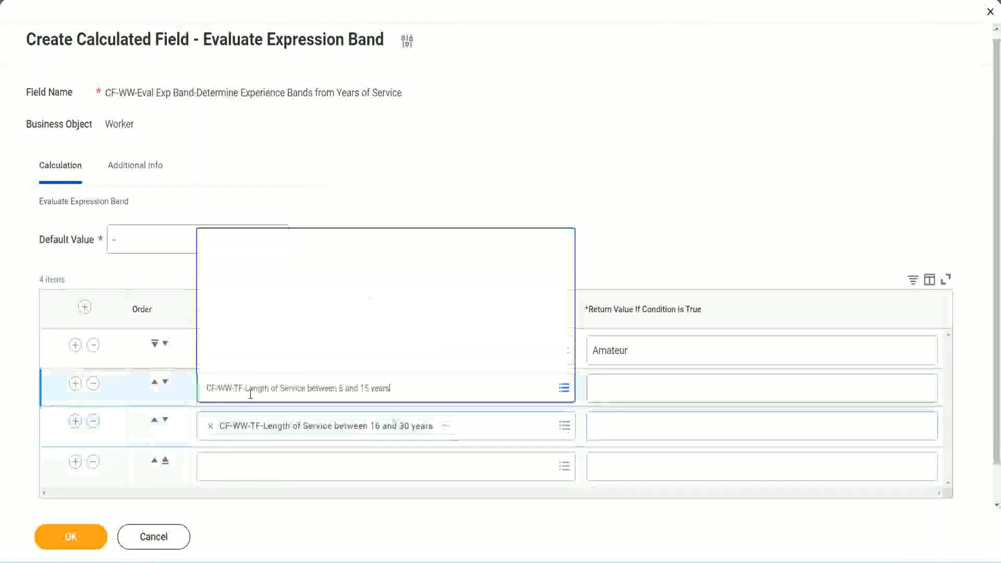
key("Return")
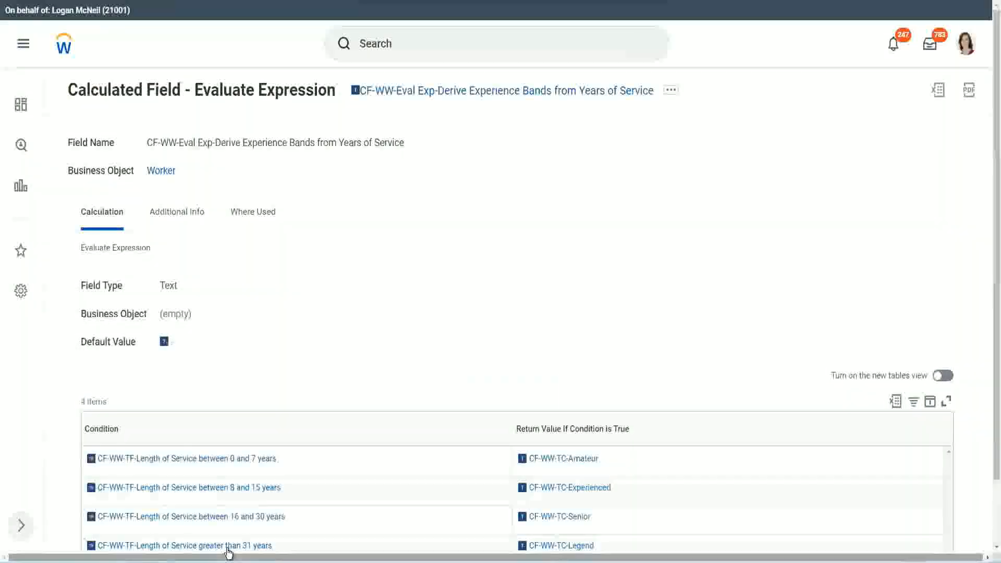
- Set the fourth row's condition to CF-WW-TF-Length of Service greater than 31 years, copied from the existing field
right_click(228, 550)
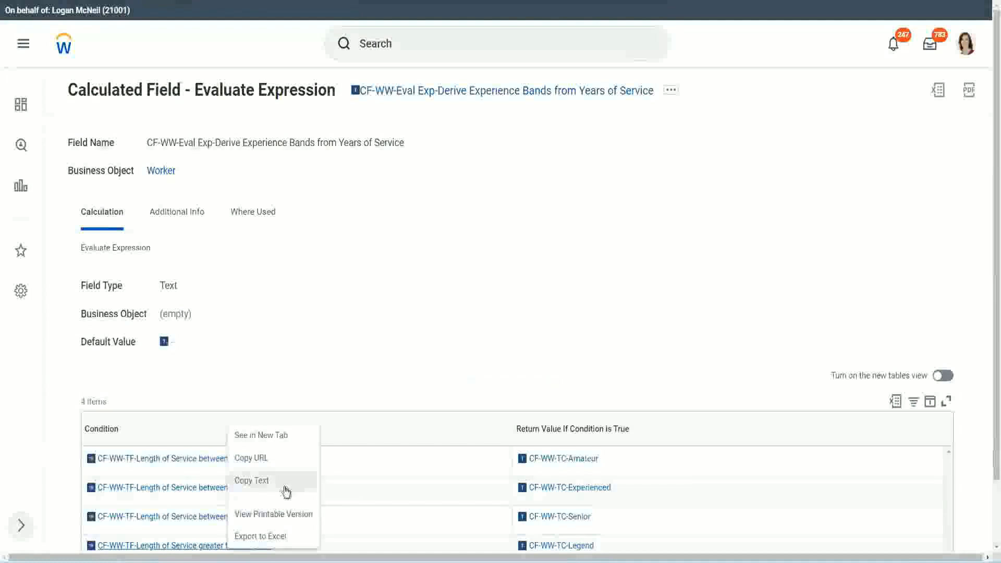
left_click(286, 491)
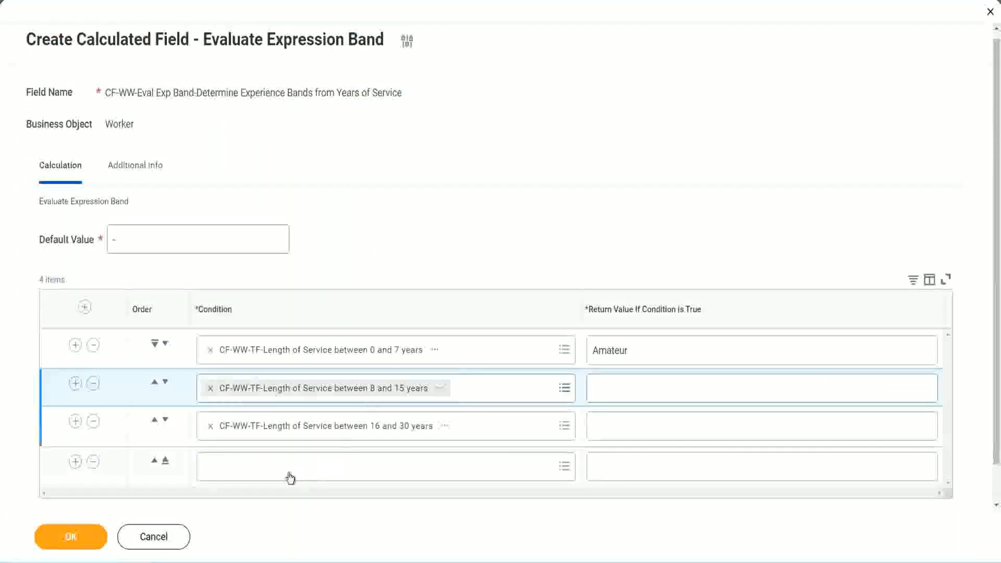
left_click(287, 458)
key("ctrl+v")
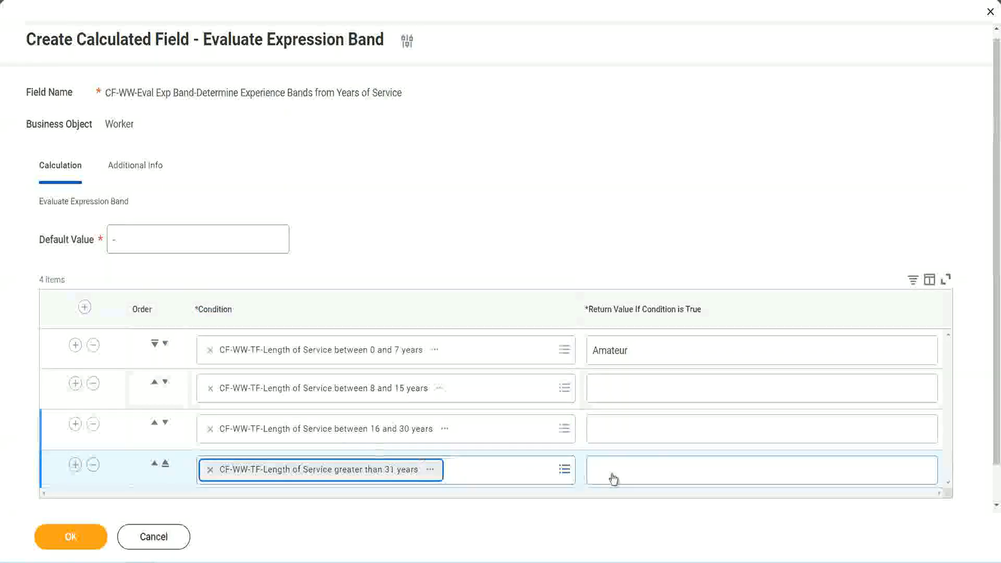
- Enter the return values Legend for the fourth row, Senior for the third and Experienced for the second, and save the calculated field
left_click(655, 469)
type("Le")
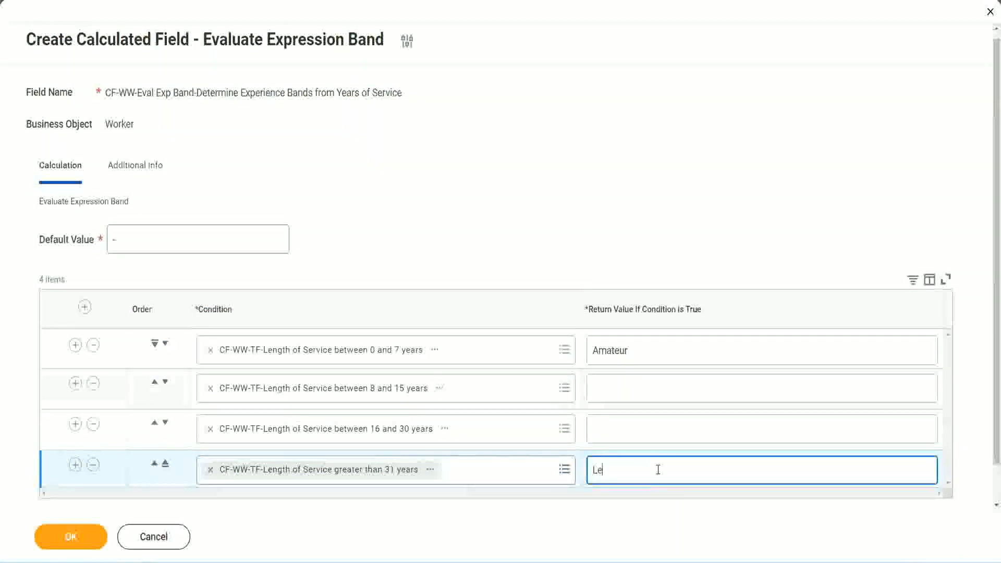
type("gend")
left_click(617, 424)
type("S")
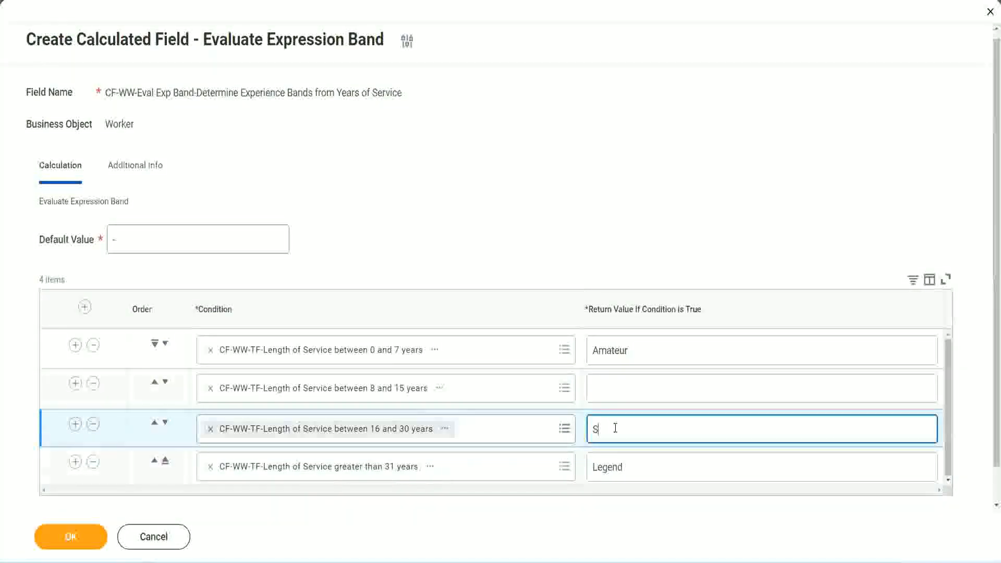
type("enior")
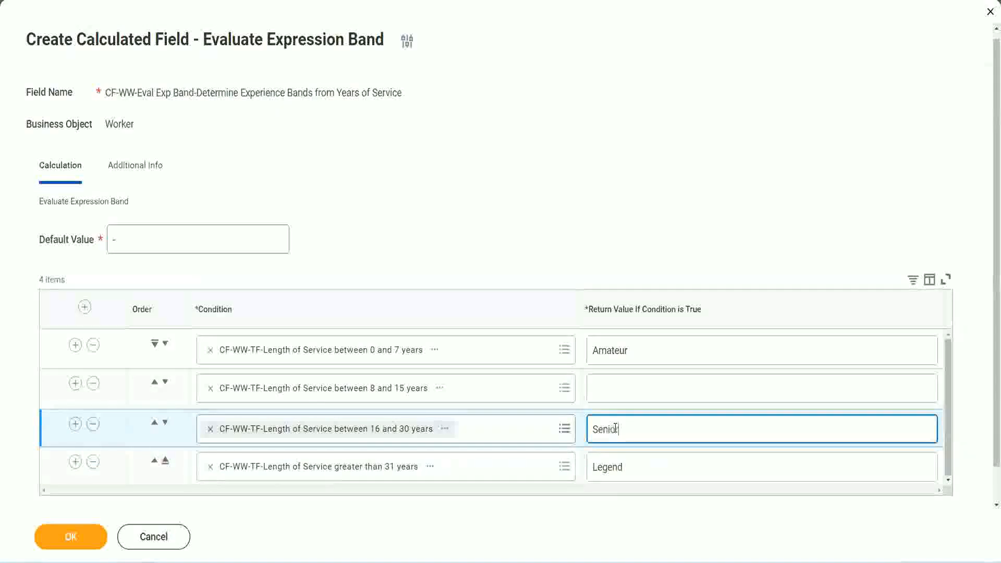
left_click(631, 389)
type("Ex")
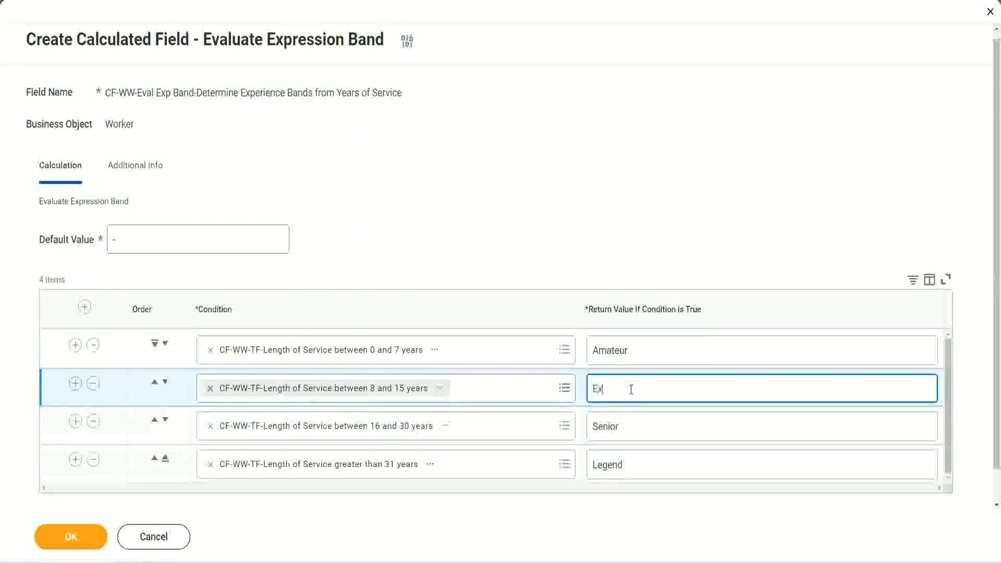
type("perienced")
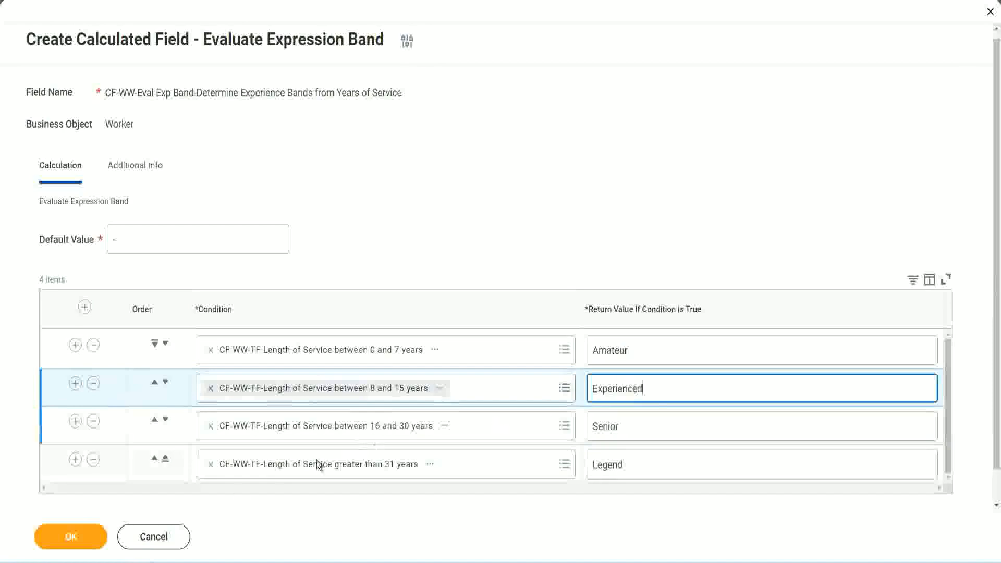
left_click(78, 538)
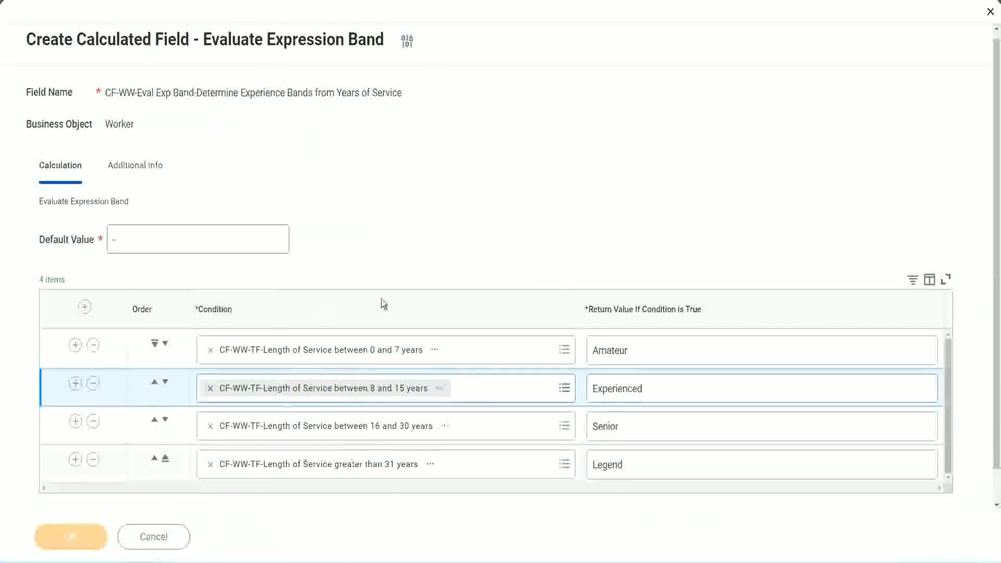
- Check the return value of each condition in the saved calculated field and copy the field's name as text
scroll(342, 318, "down", 3)
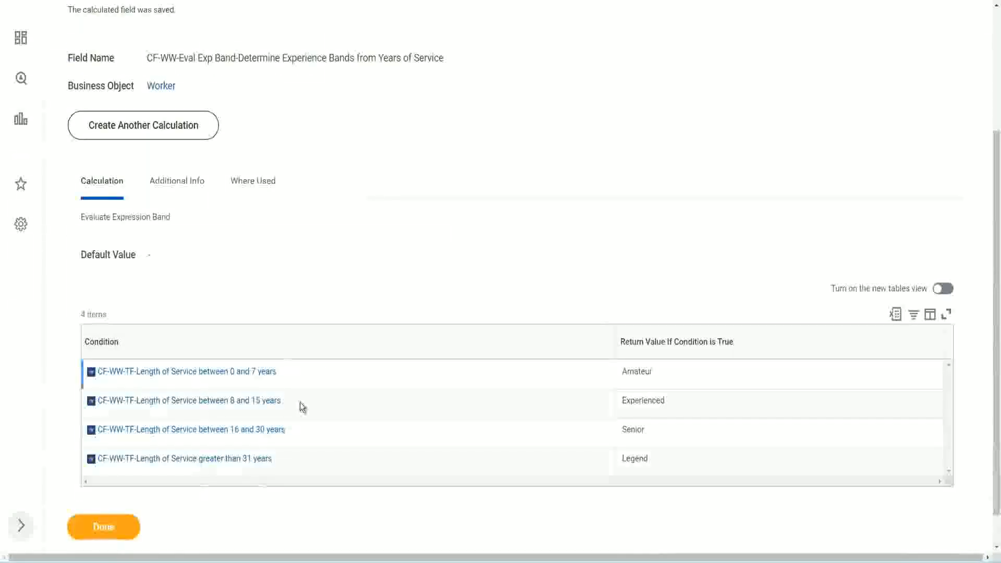
double_click(641, 369)
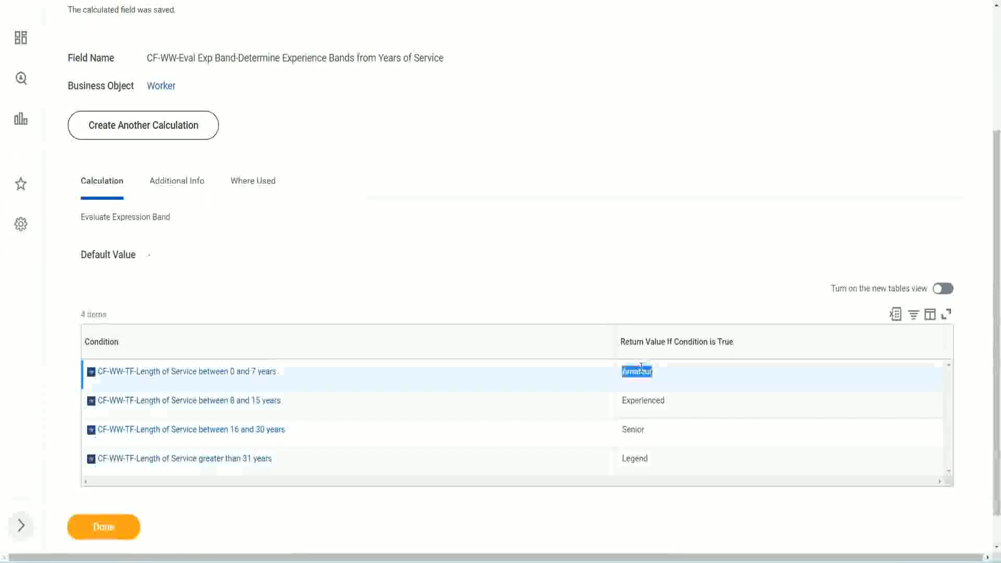
double_click(641, 401)
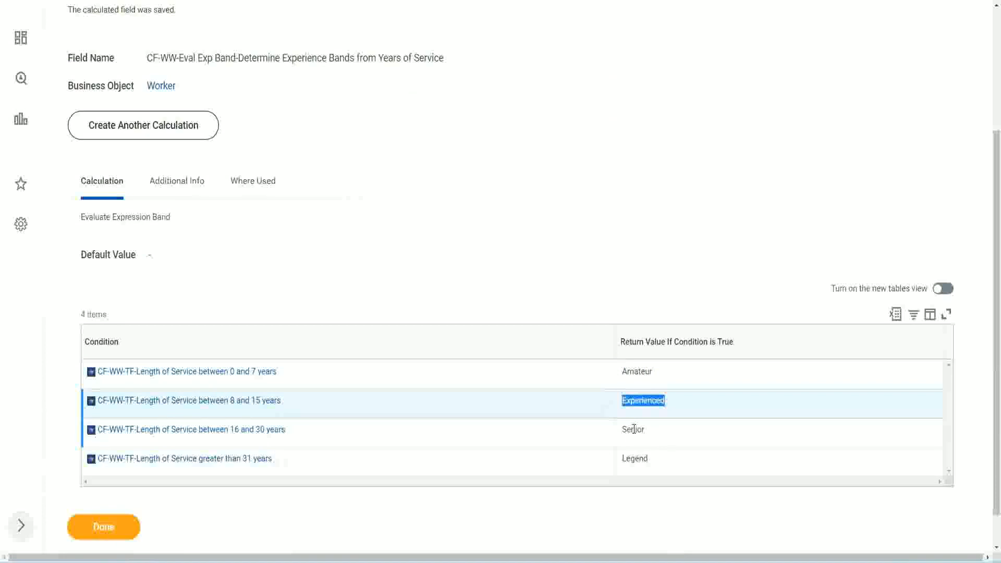
double_click(633, 429)
left_click(636, 458)
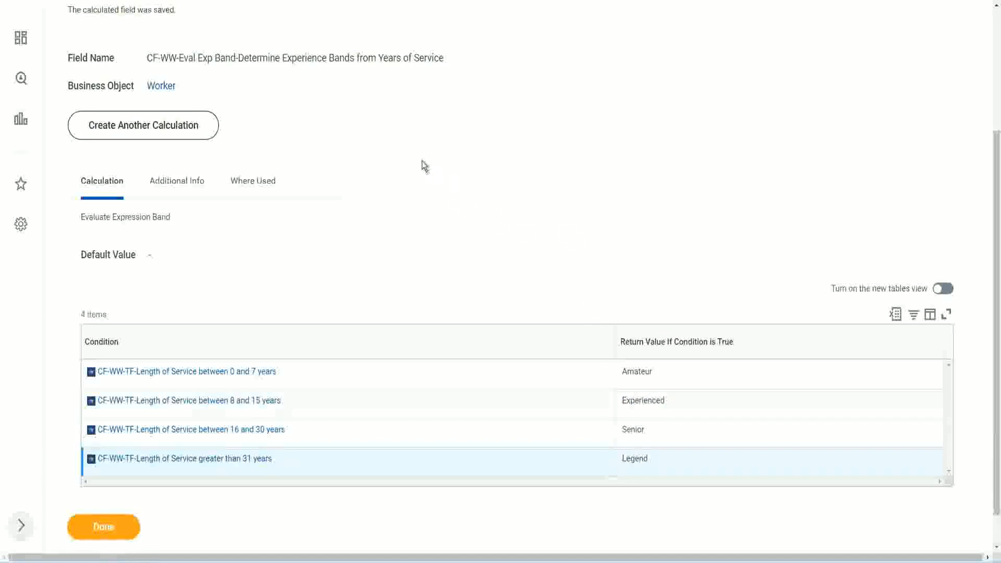
scroll(423, 162, "up", 4)
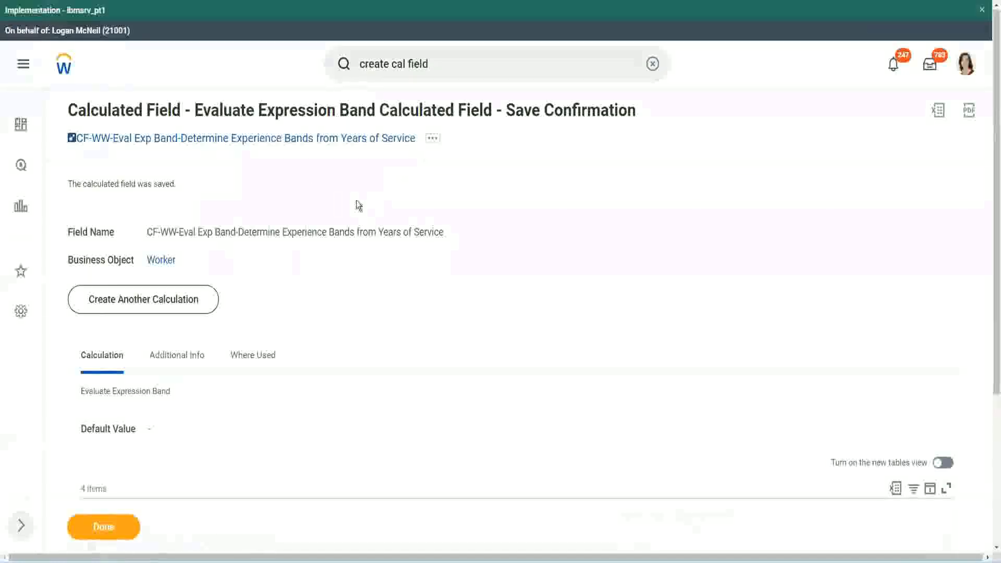
right_click(327, 142)
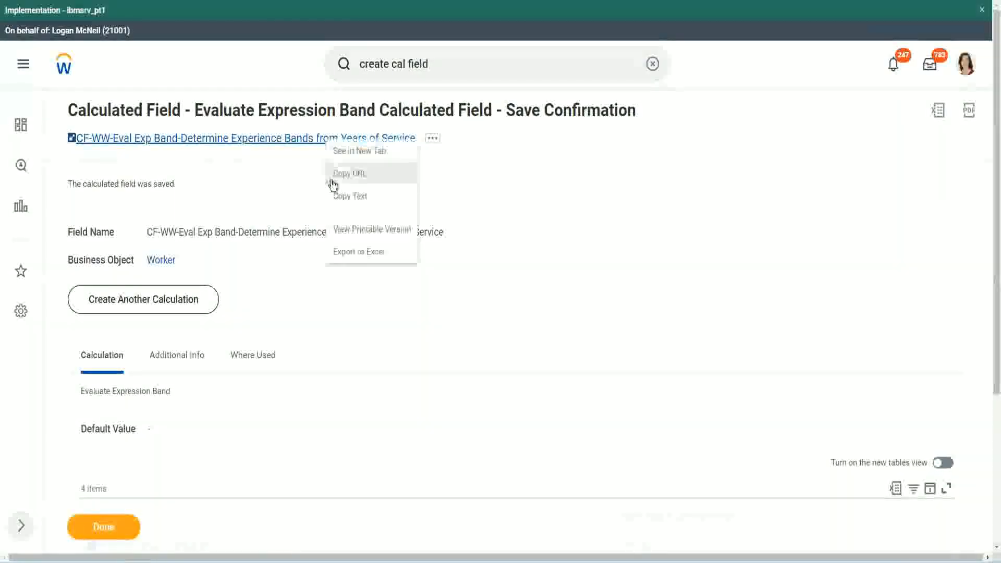
left_click(336, 196)
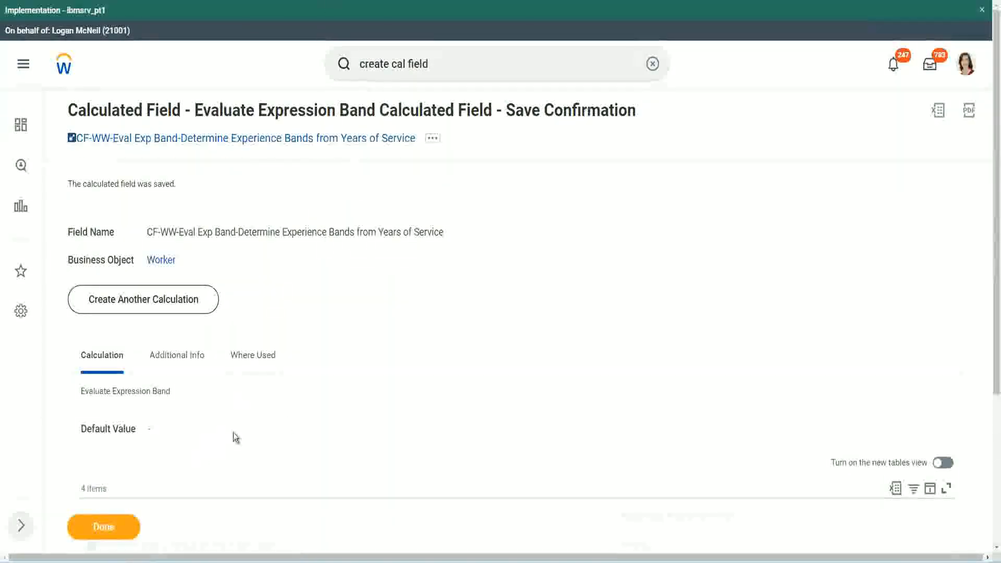
- Examine the saved field's conditions and return values, consulting the calculated field functions slide and the experience band notes in Notepad++
scroll(334, 408, "down", 3)
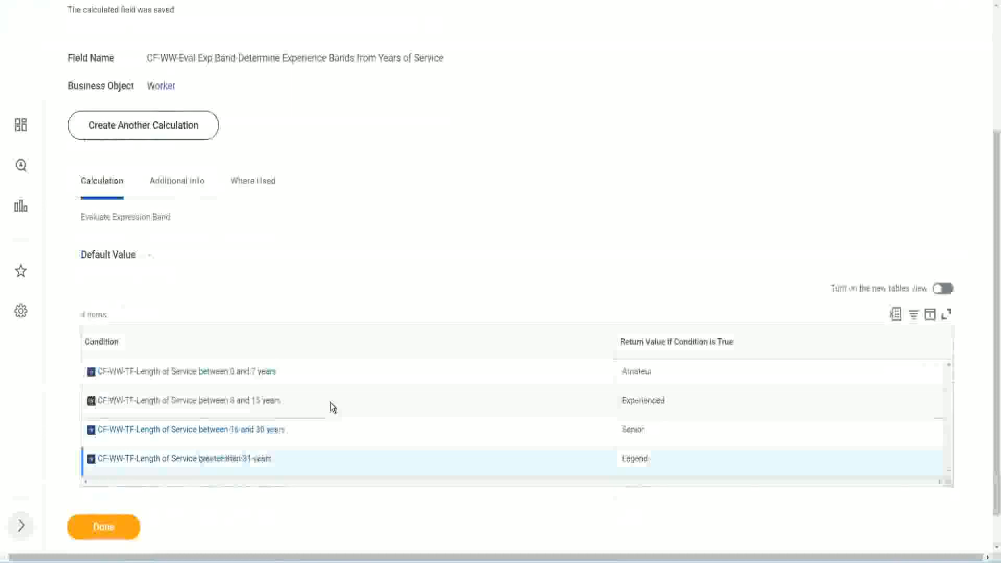
scroll(330, 401, "down", 2)
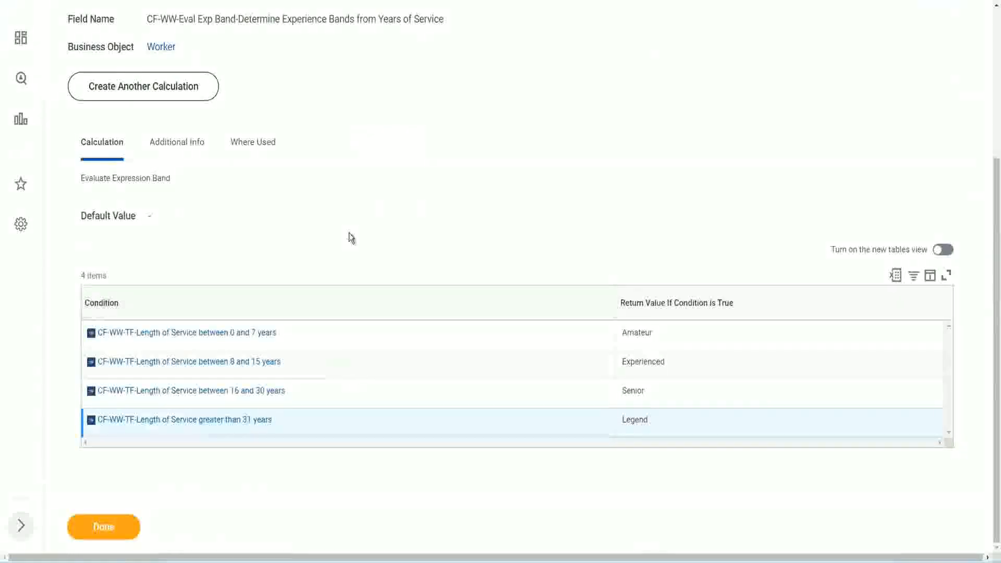
scroll(349, 236, "up", 3)
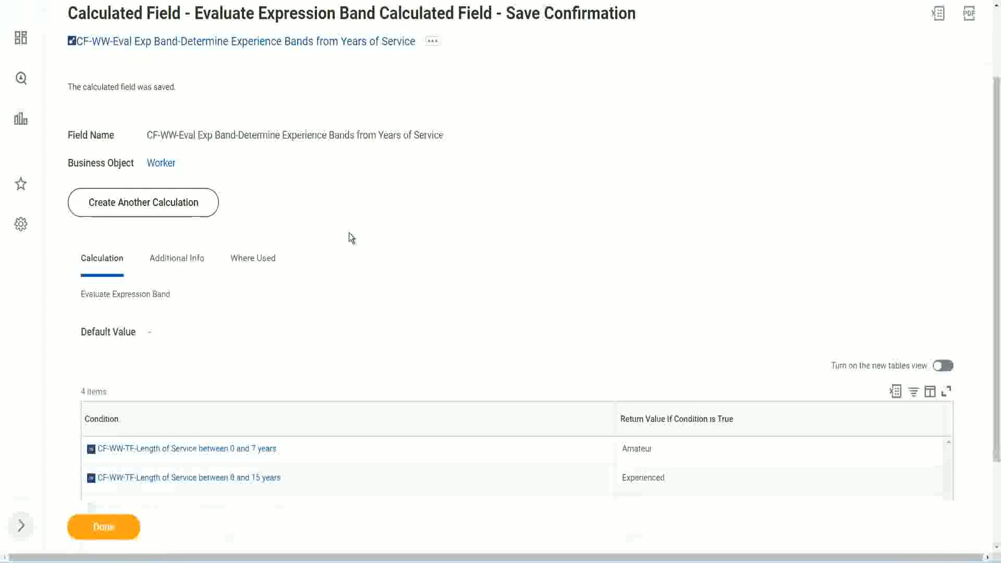
scroll(348, 232, "down", 3)
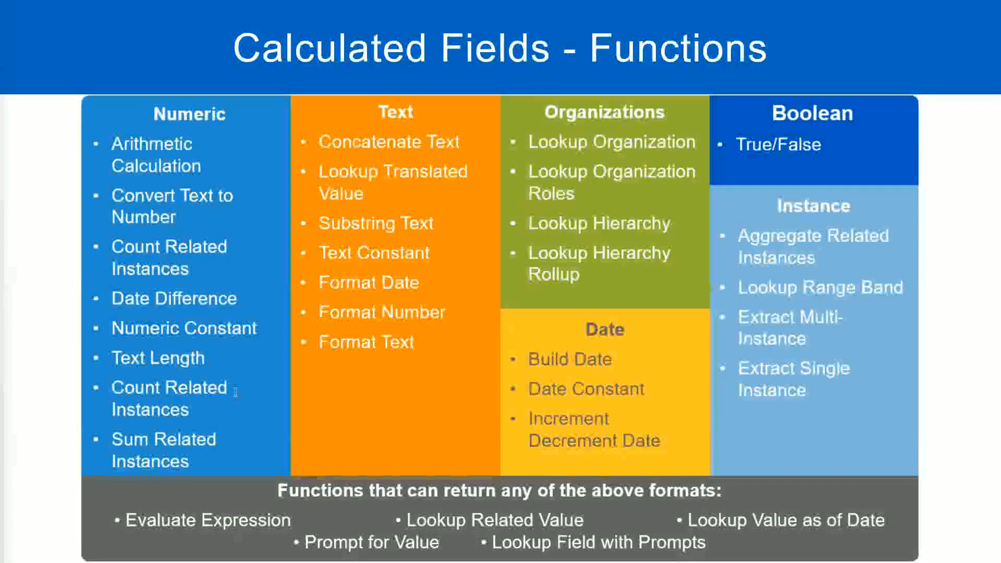
key("alt+Tab")
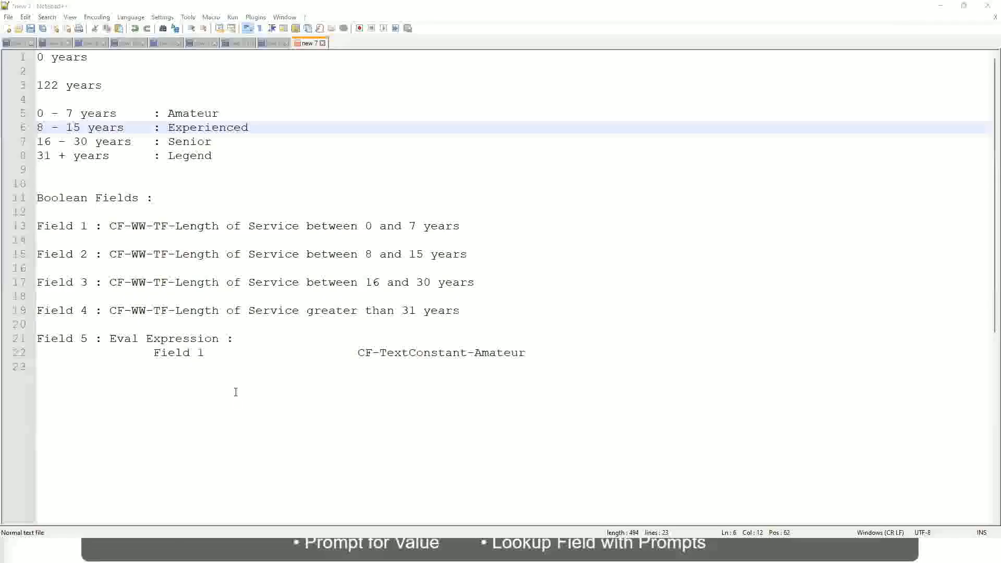
key("alt+Tab")
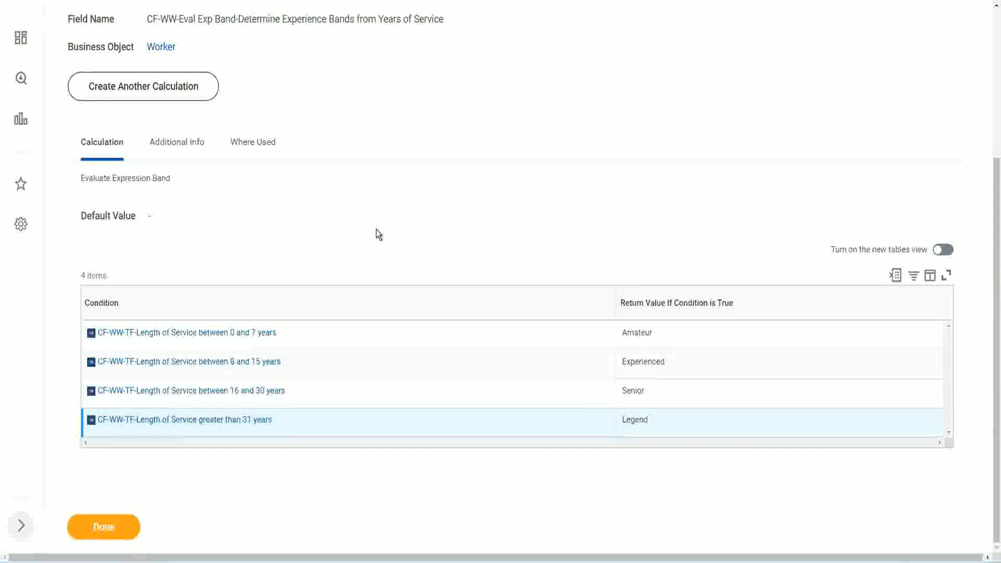
scroll(377, 229, "up", 1)
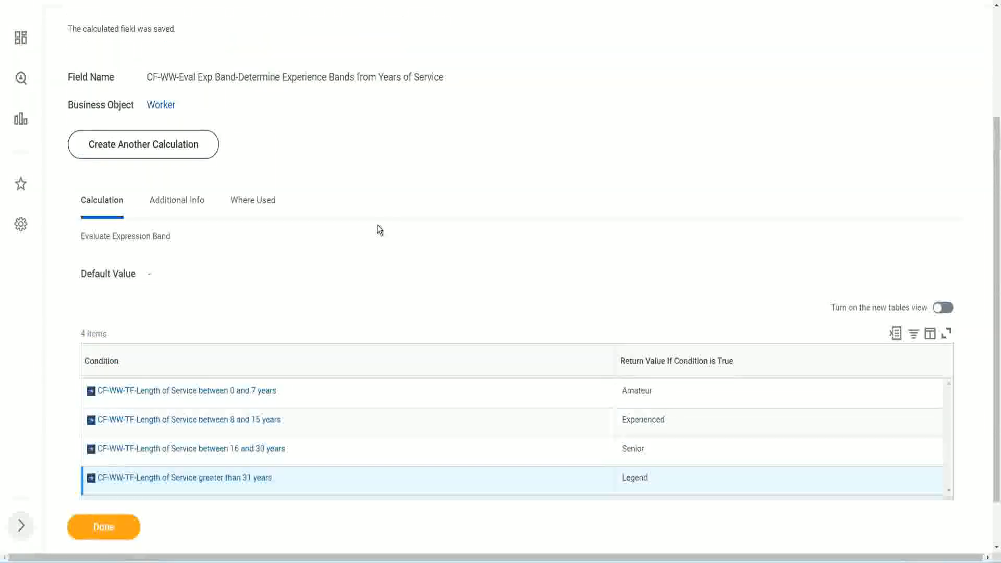
scroll(377, 225, "up", 3)
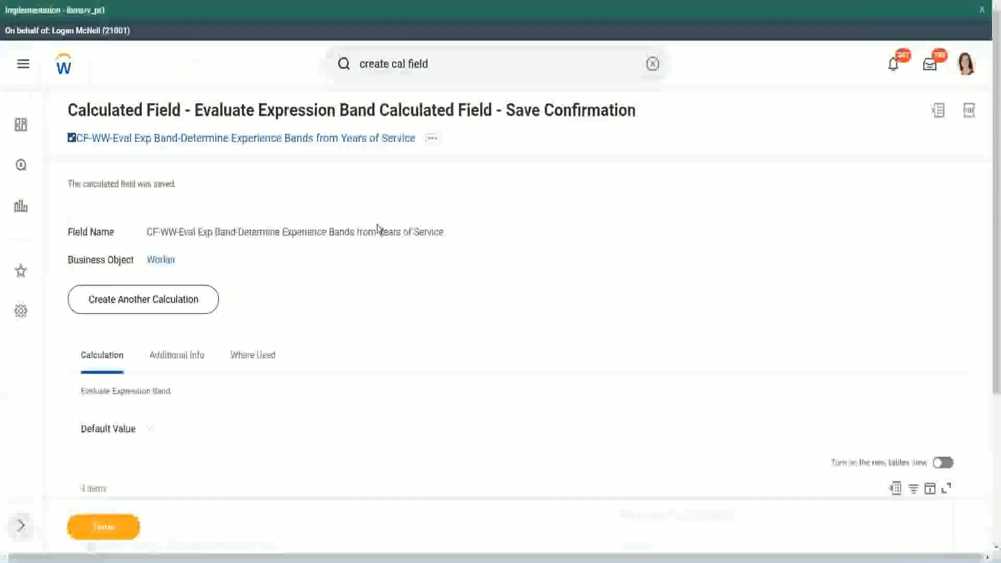
scroll(375, 230, "down", 4)
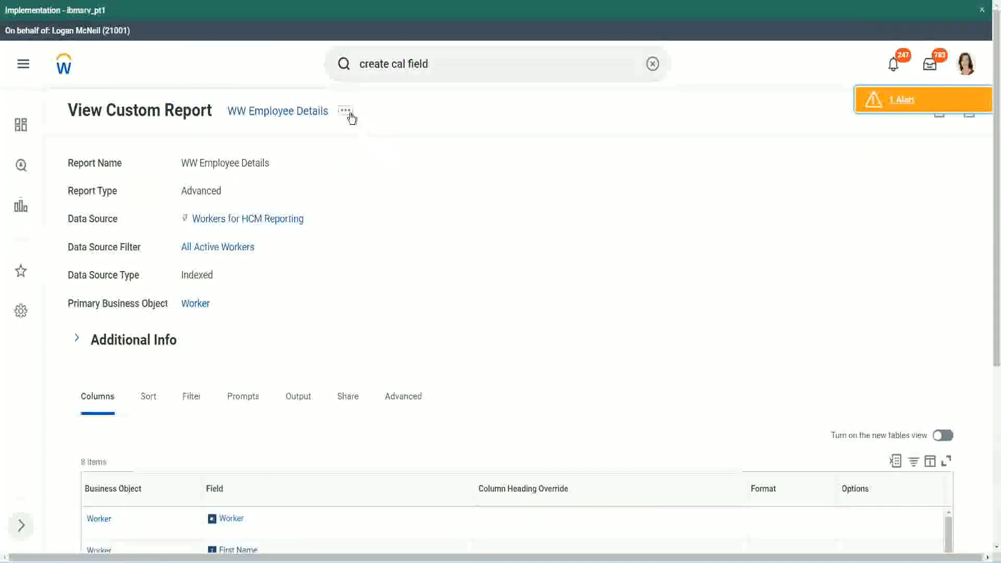
- Open the WW Employee Details report for editing and add a new column row below the Experience Bands column
left_click(345, 111)
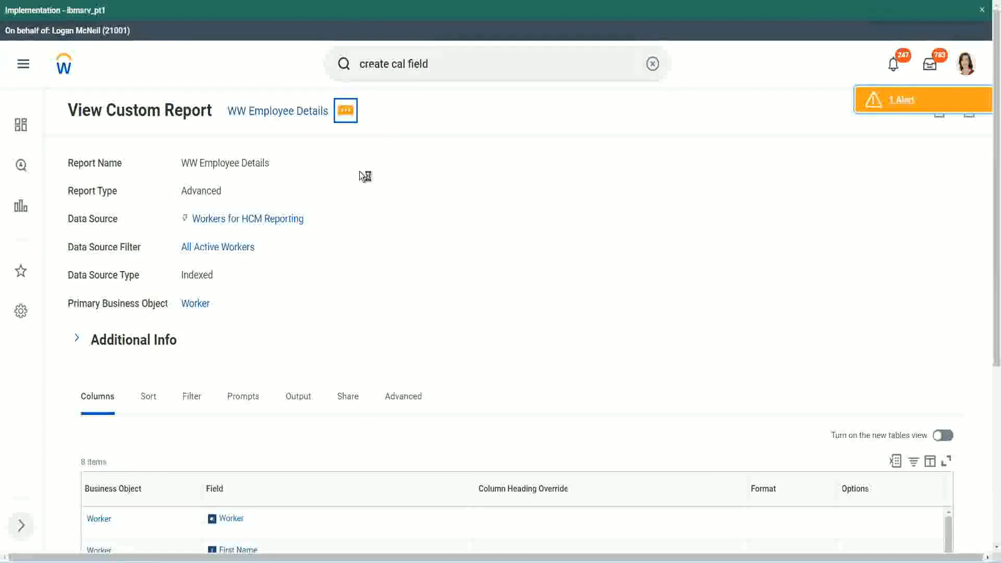
mouse_move(383, 169)
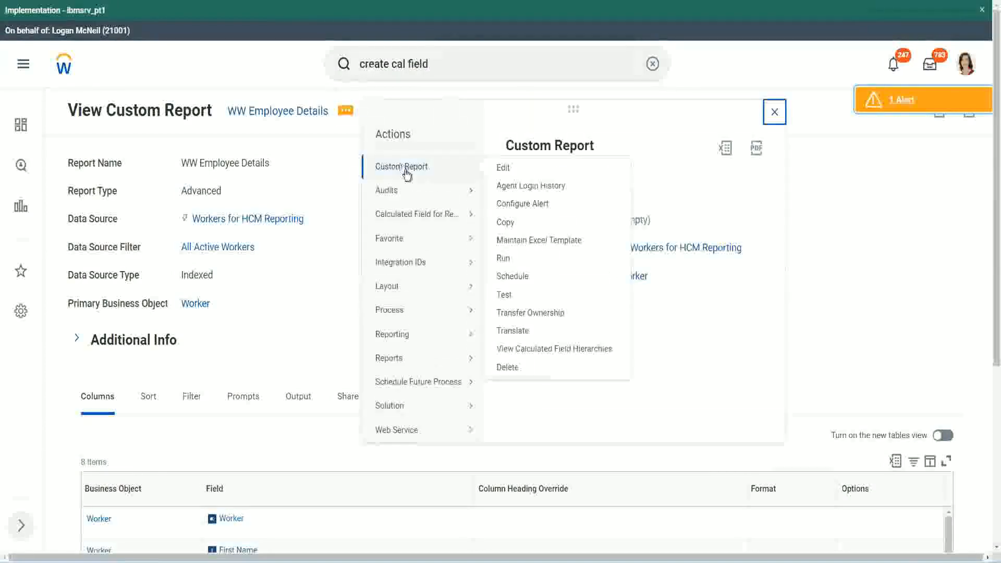
left_click(503, 168)
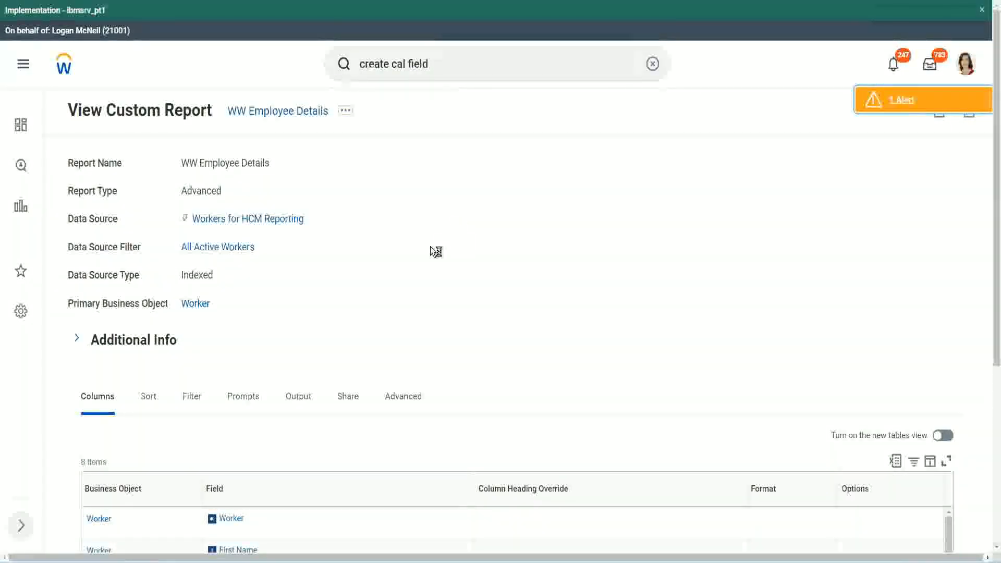
scroll(430, 246, "down", 1)
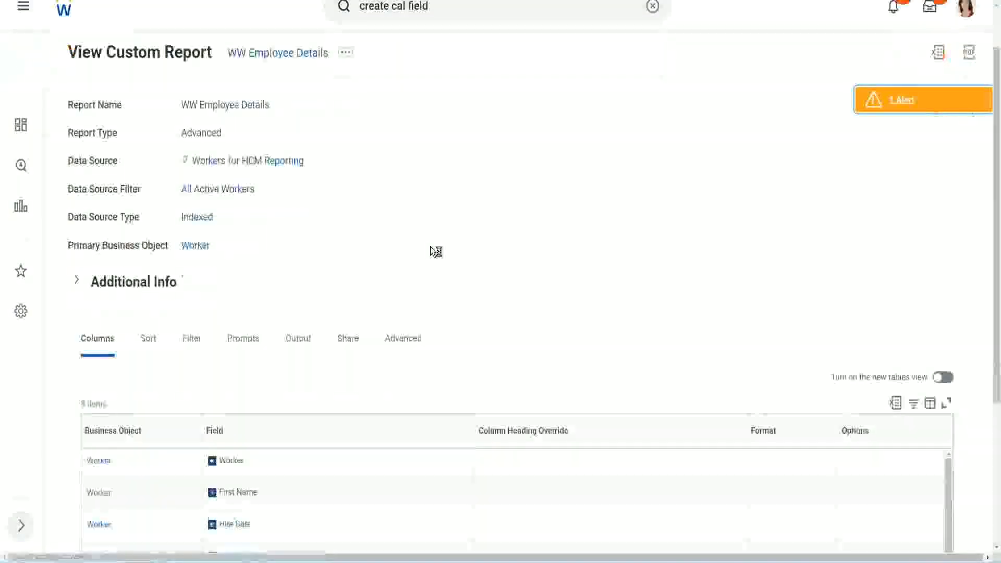
scroll(430, 246, "down", 4)
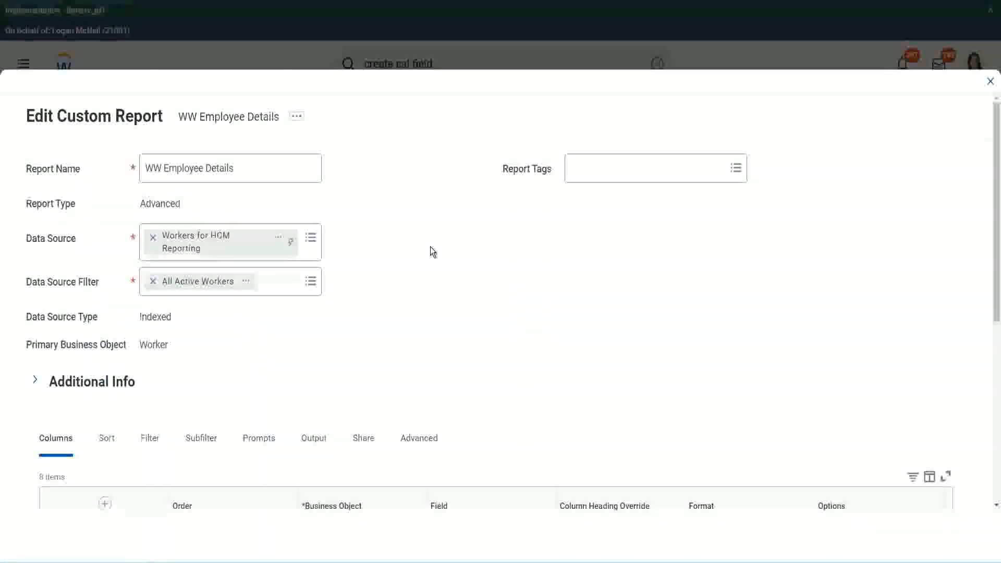
scroll(430, 250, "down", 8)
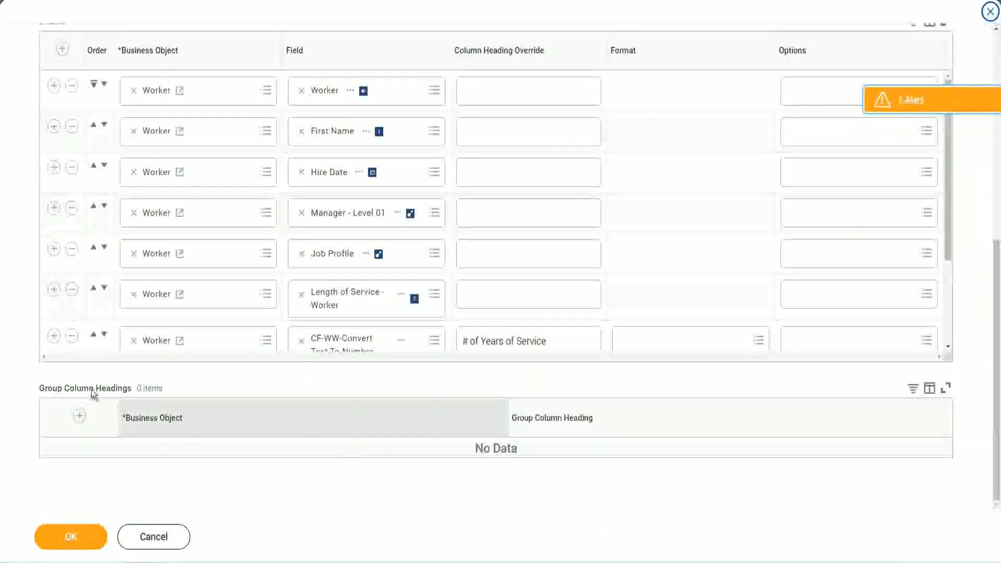
scroll(210, 255, "down", 3)
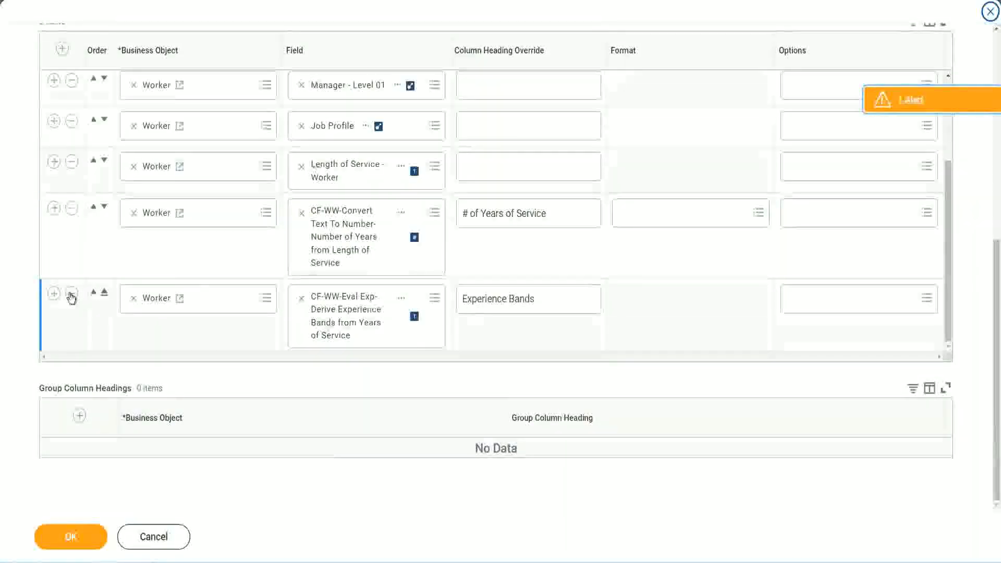
left_click(54, 292)
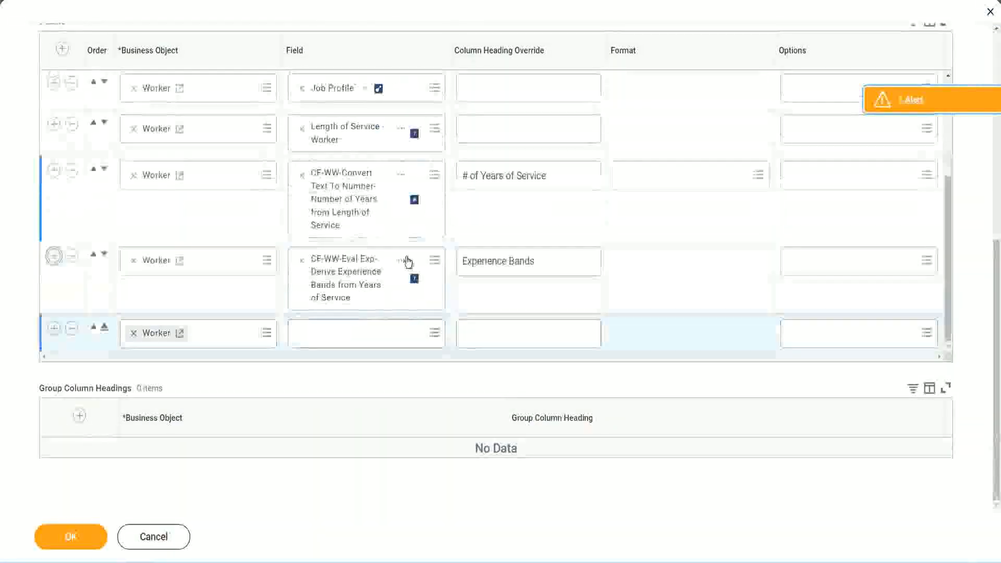
- Search for CF-WW-Eval Exp Band and set the new row's field to CF-WW-Eval Exp Band-Determine Experience Bands from Years of Service
right_click(348, 282)
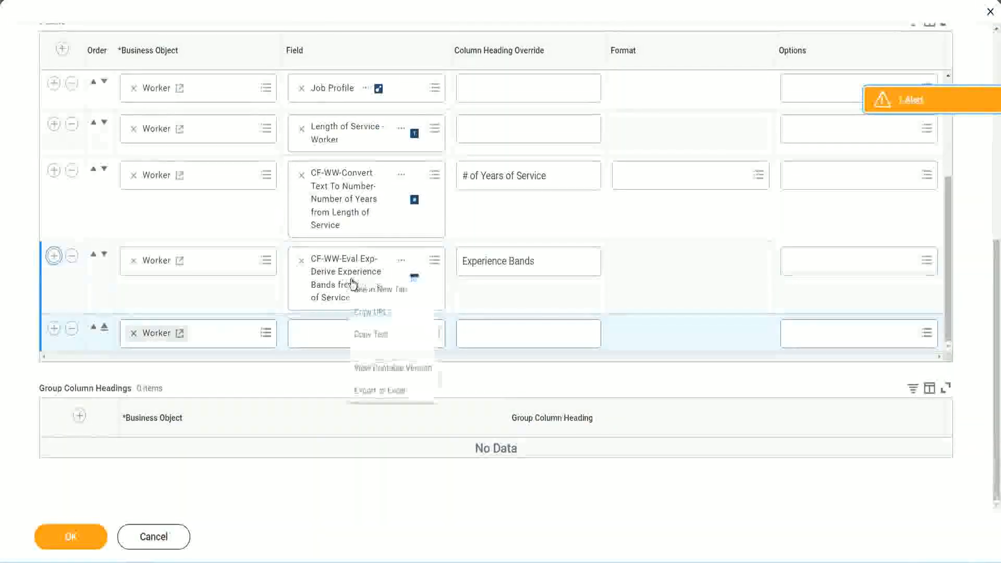
left_click(380, 335)
left_click(314, 339)
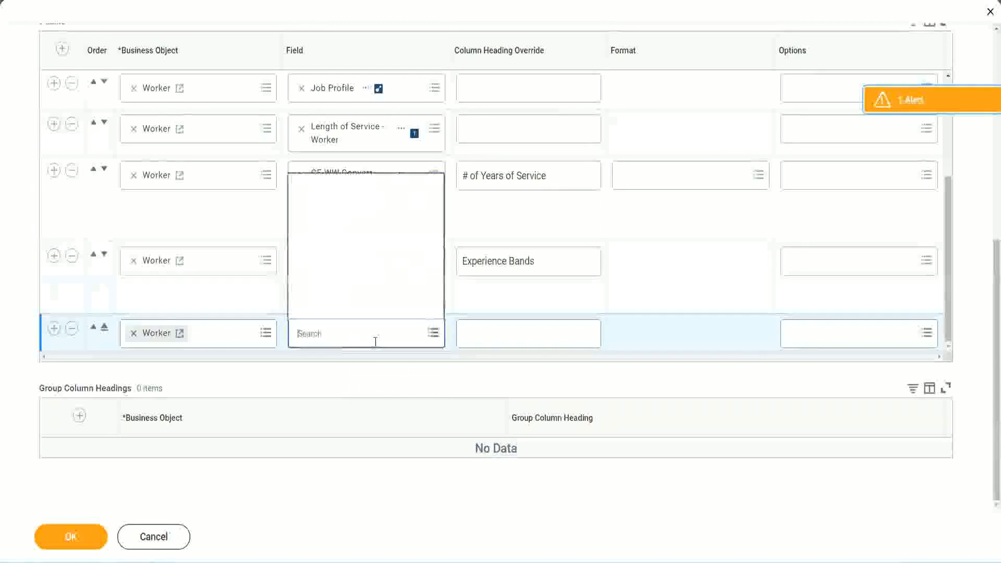
type("Experience Bands from Years of Service")
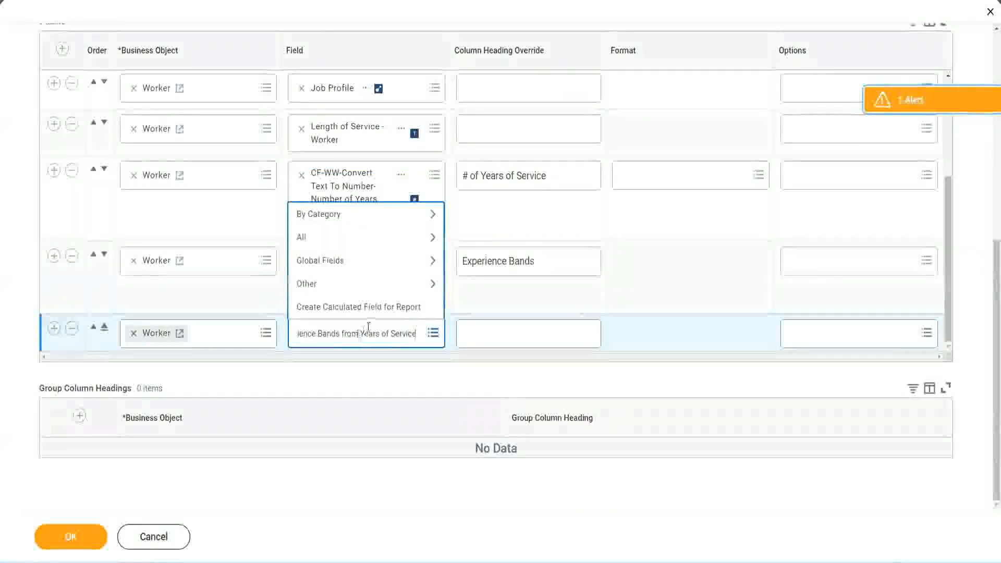
key("Return")
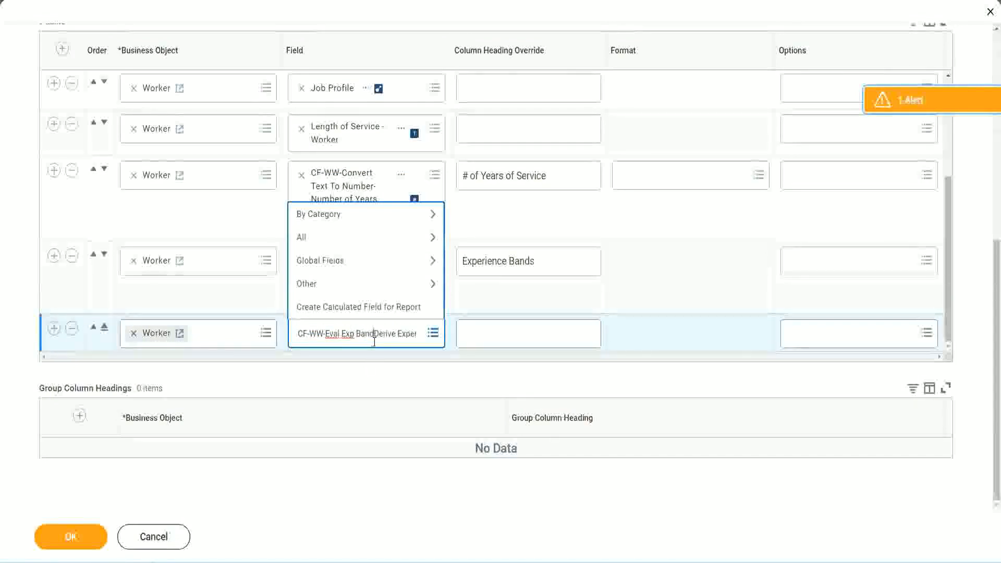
key("Delete")
key("Delete")
key("Delete")
key("Delete")
key("Delete")
key("Delete")
key("Delete")
key("Delete")
key("Delete")
key("Delete")
key("Delete")
key("Delete")
key("Delete")
key("Delete")
key("Delete")
key("Delete")
key("Delete")
key("Delete")
key("Delete")
key("Delete")
key("Delete")
key("Delete")
key("Delete")
key("Delete")
key("Delete")
key("Delete")
key("Delete")
key("Delete")
key("Delete")
key("Delete")
key("Delete")
key("Delete")
key("Delete")
key("Delete")
key("Delete")
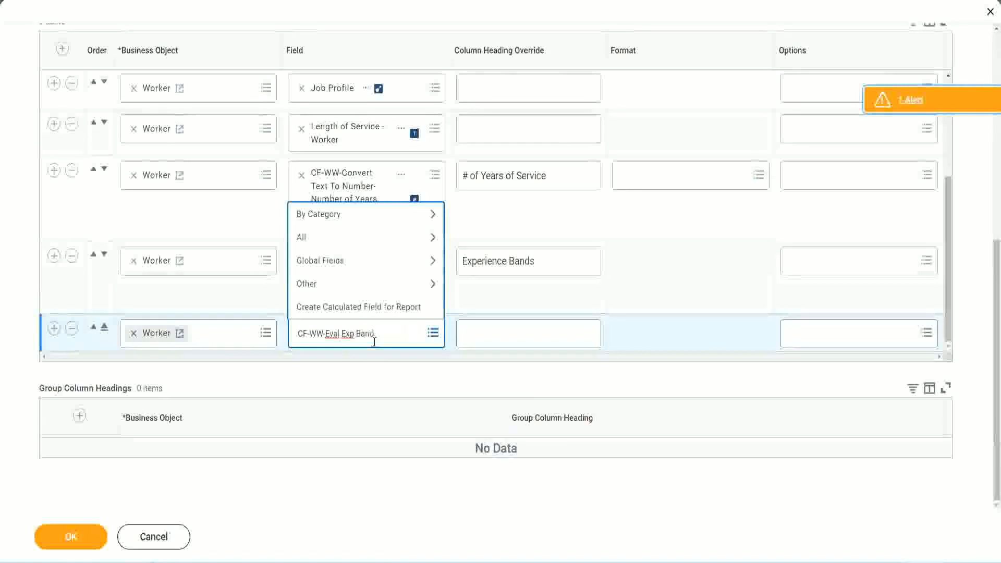
key("Return")
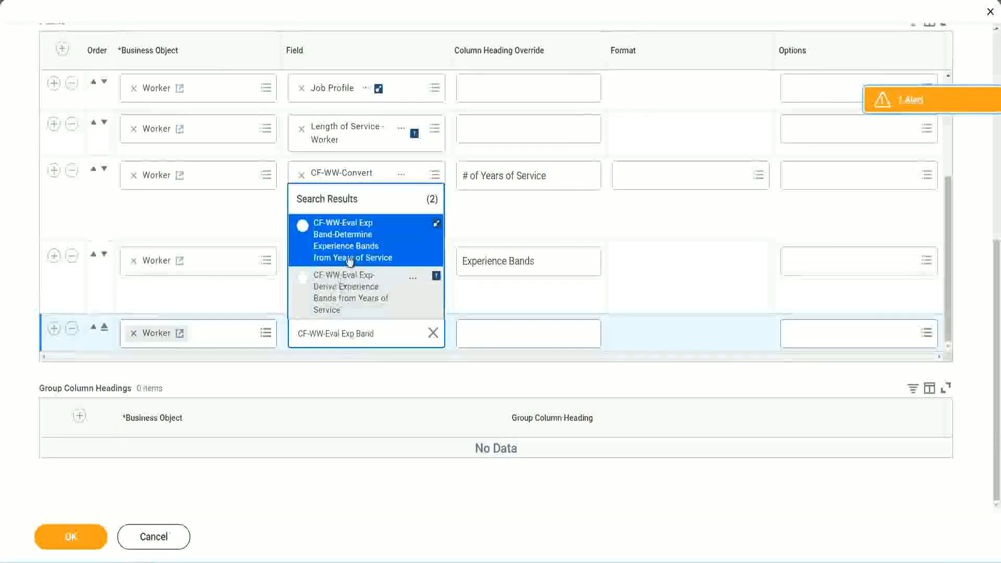
left_click(365, 248)
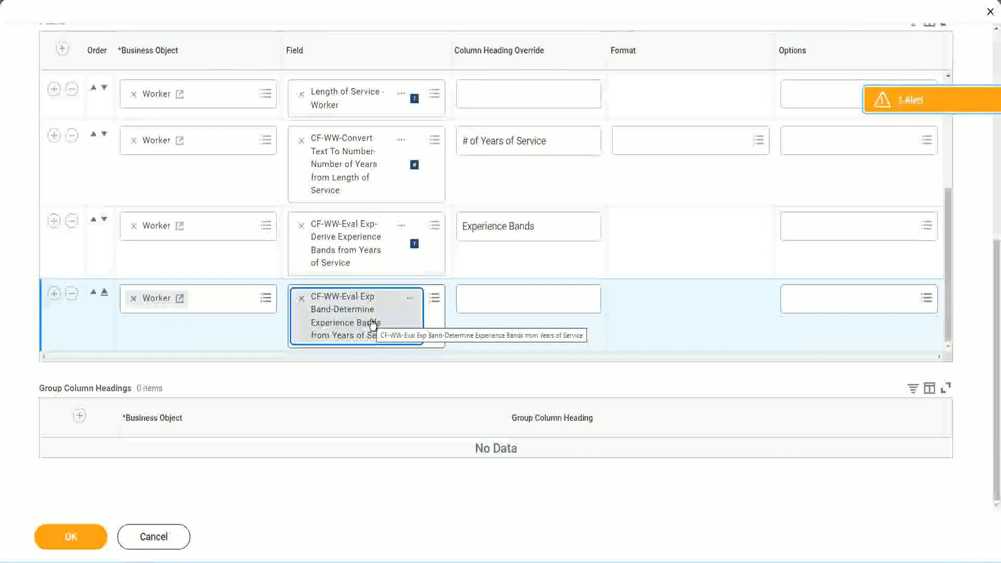
- Enter Experience Bands (Eval Exp Bands) as the new row's column heading override, reusing the heading of the row above, and save the report
left_click(550, 226)
key("ctrl+c")
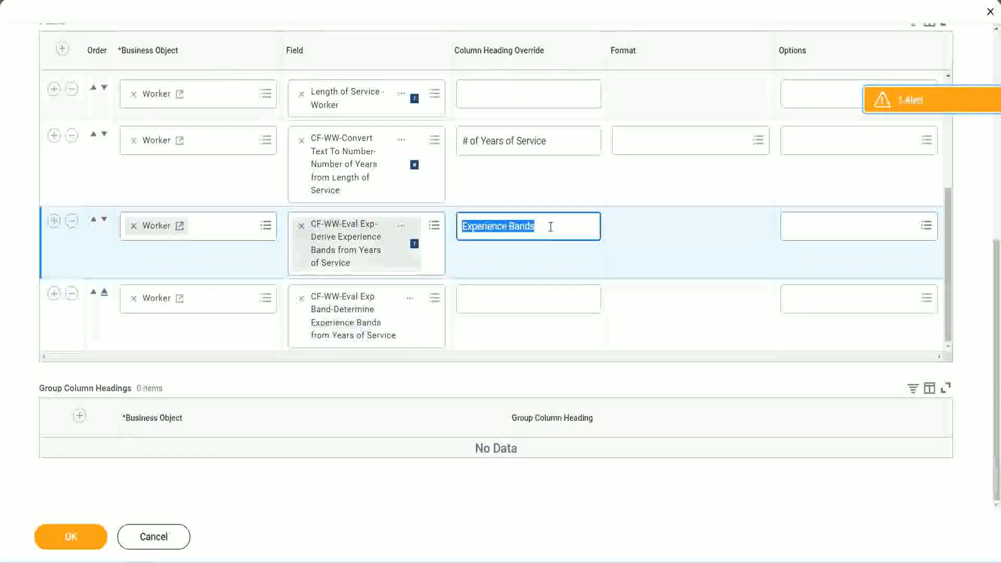
left_click(486, 298)
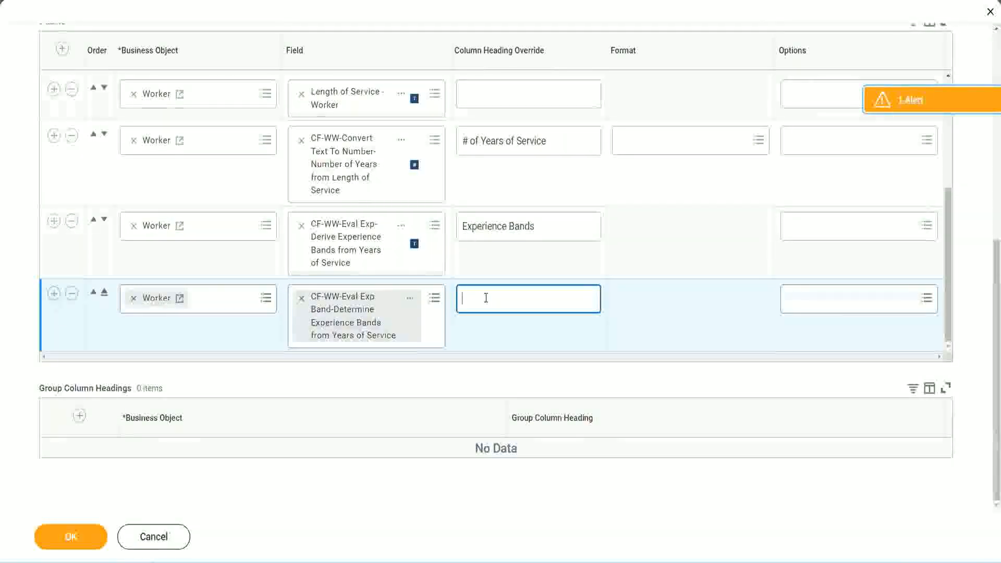
key("ctrl+v")
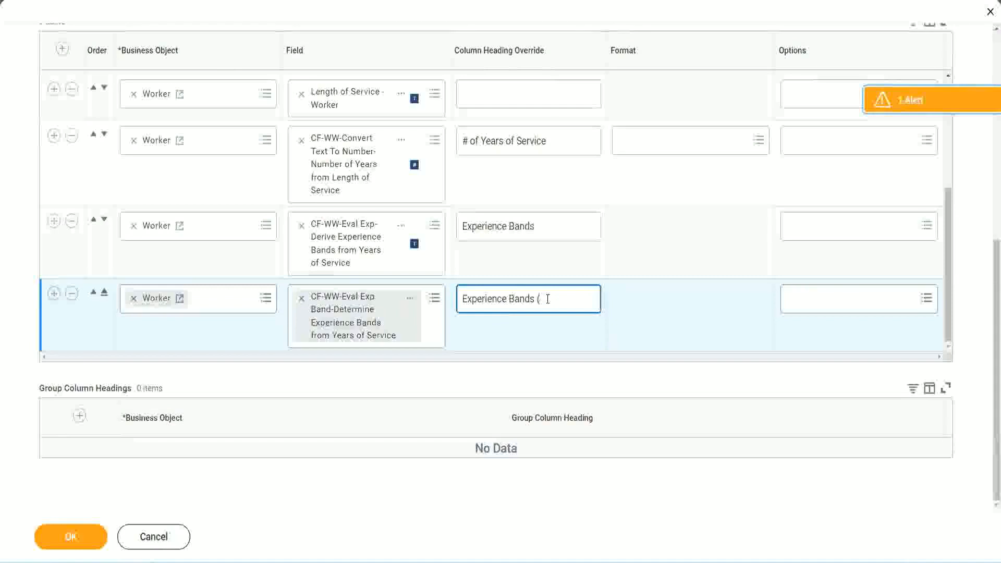
type("(Eval E")
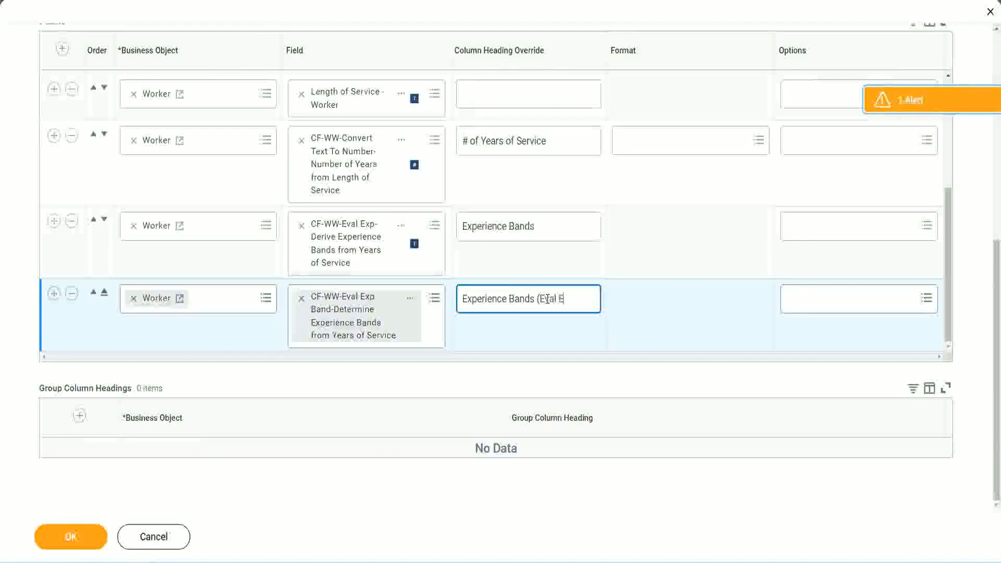
type("xp Bands)")
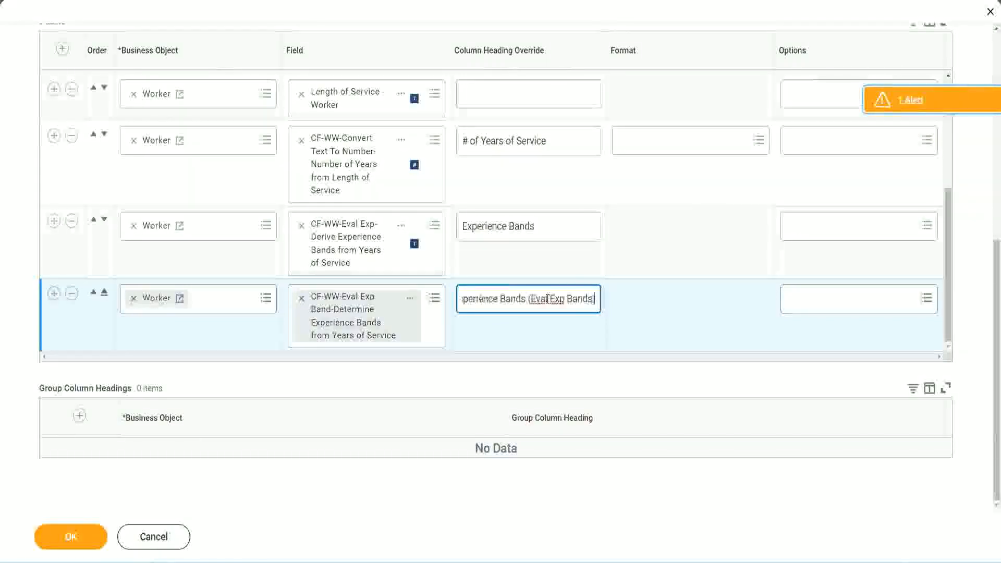
double_click(557, 298)
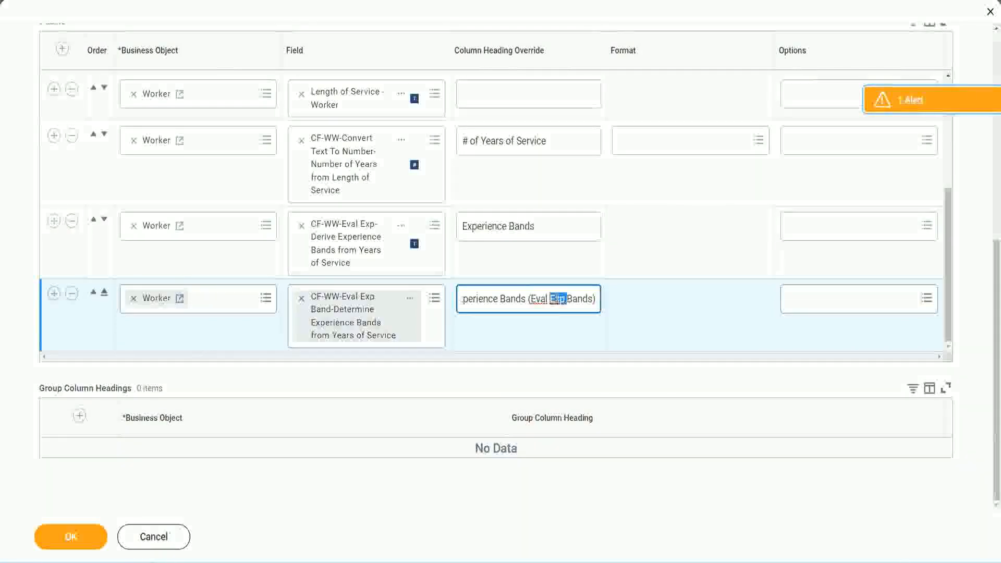
left_click(577, 299)
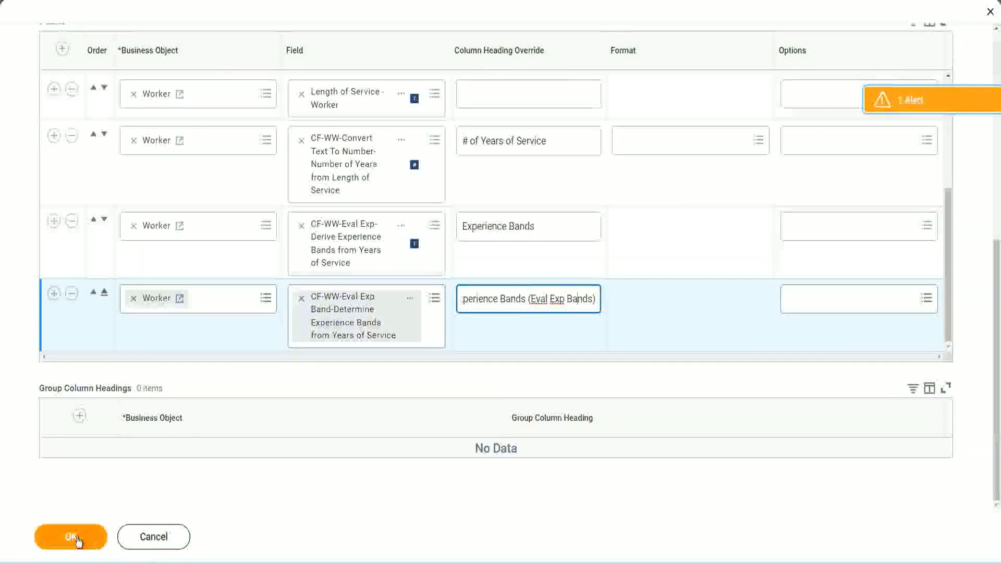
left_click(75, 538)
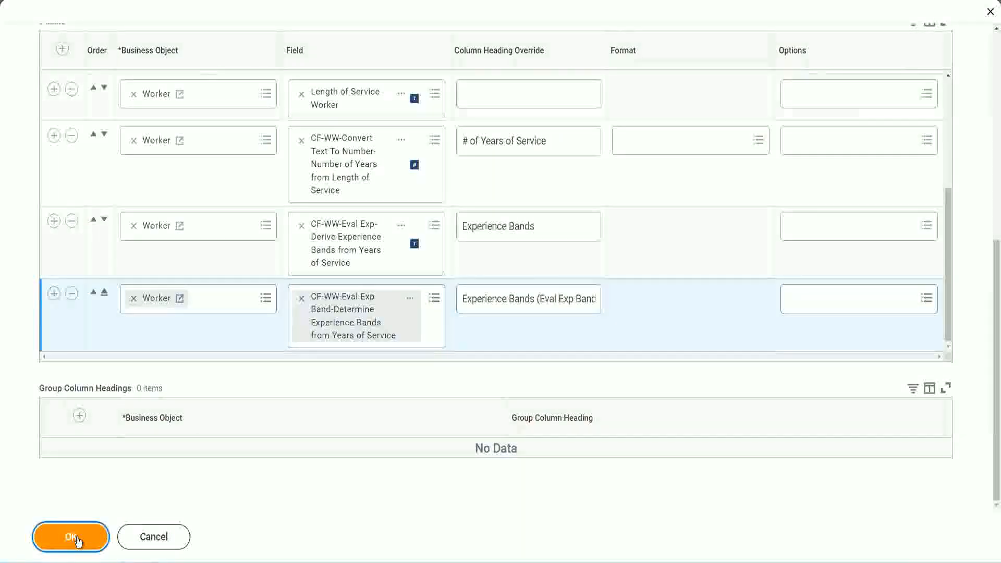